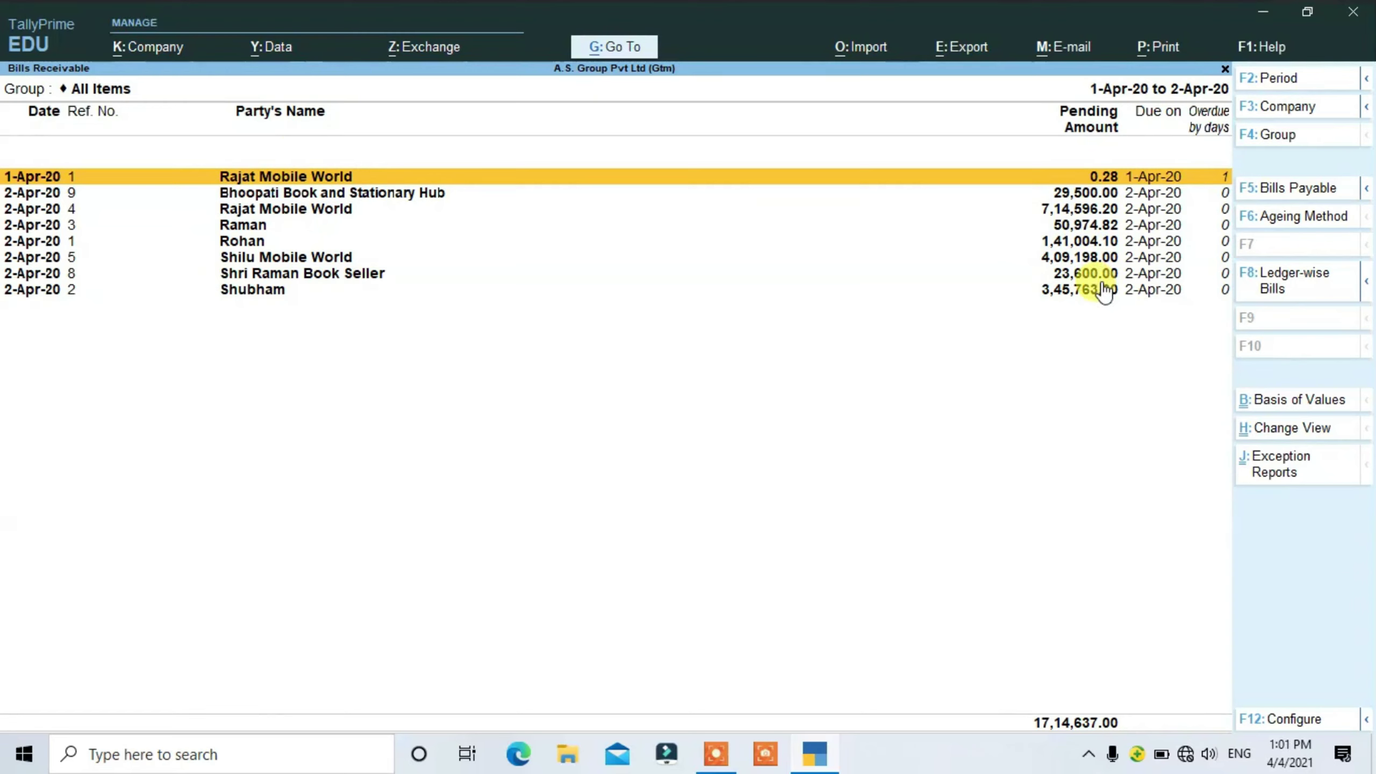
Expand the Bills Receivable report to its detailed view with voucher and stock item lines.
{"action": "key", "text": "alt+F1"}
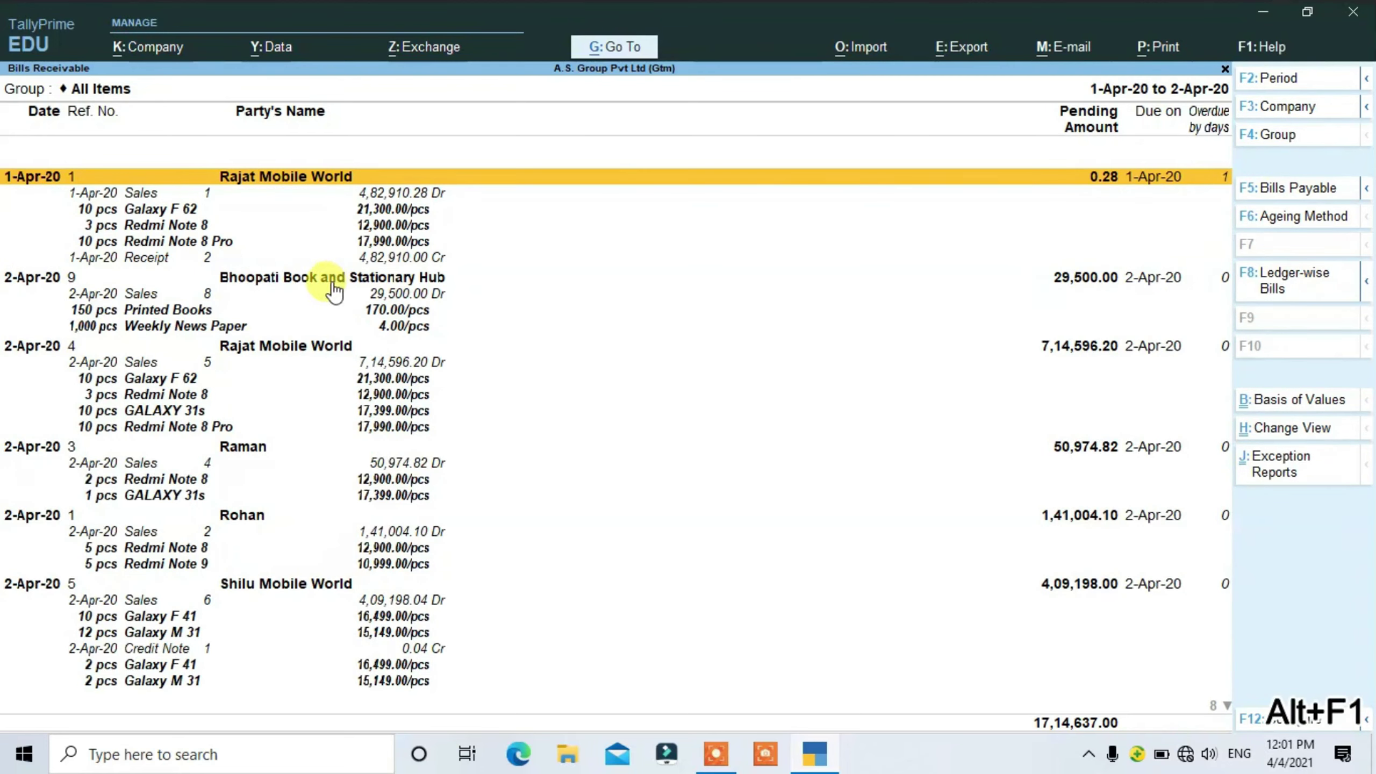
{"action": "key", "text": "Down"}
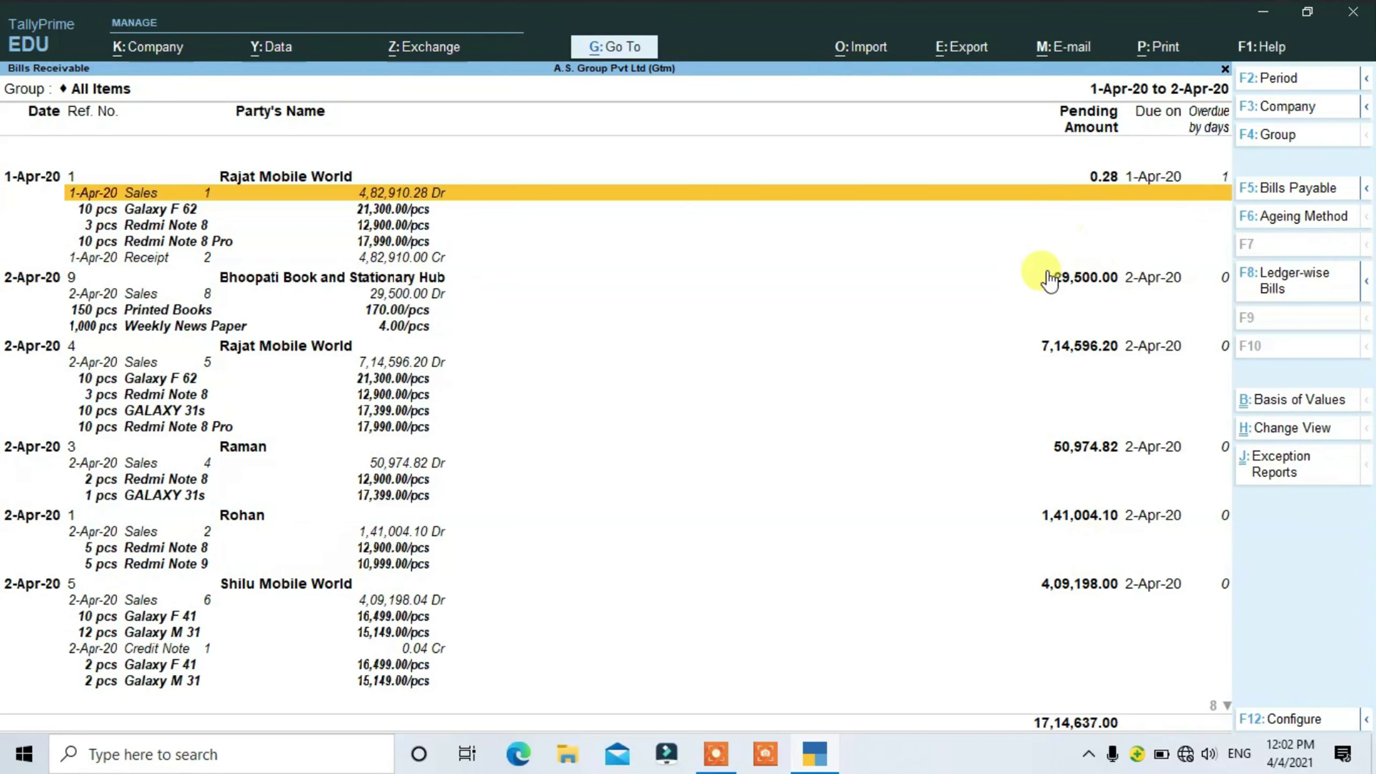
{"action": "key", "text": "Down"}
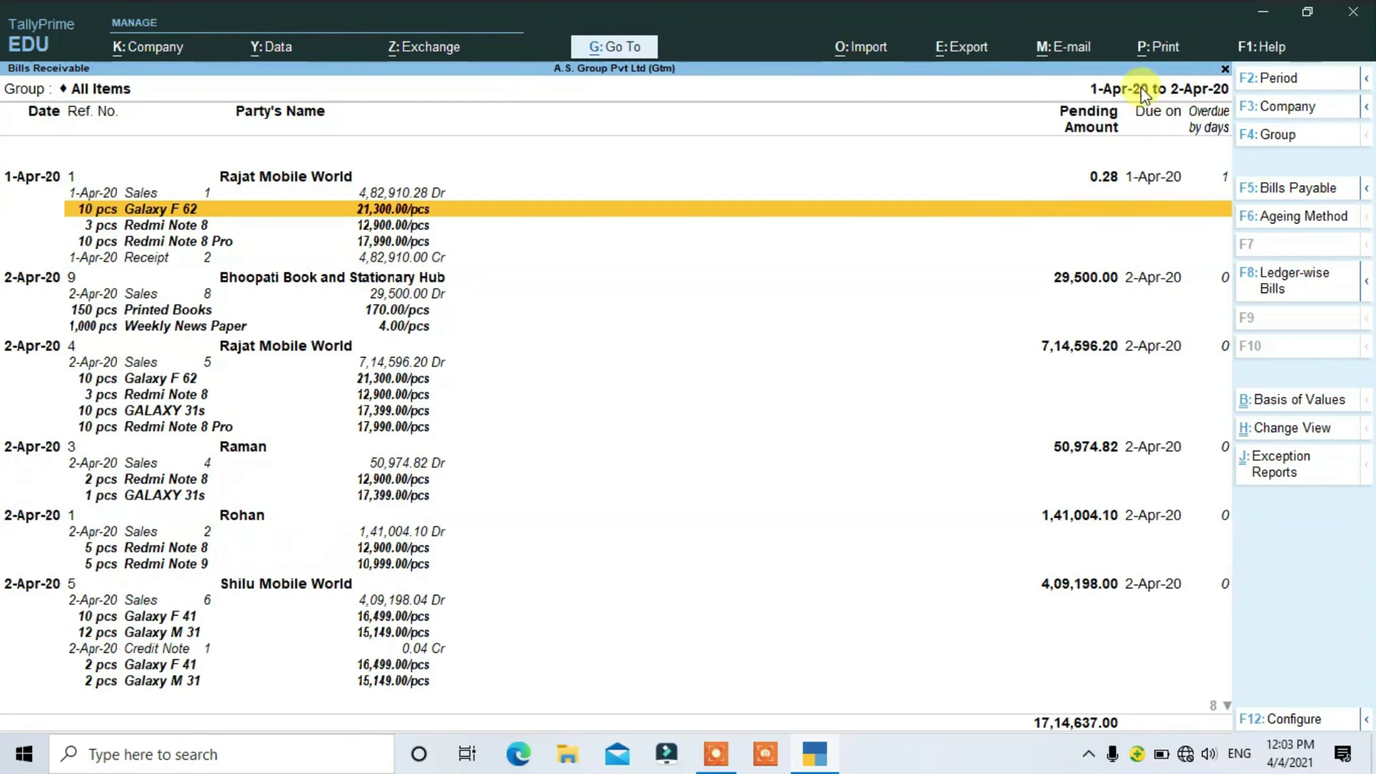
Limit the Bills Receivable report period to the single day 1-4-2020.
{"action": "left_click", "coordinate": [1289, 82]}
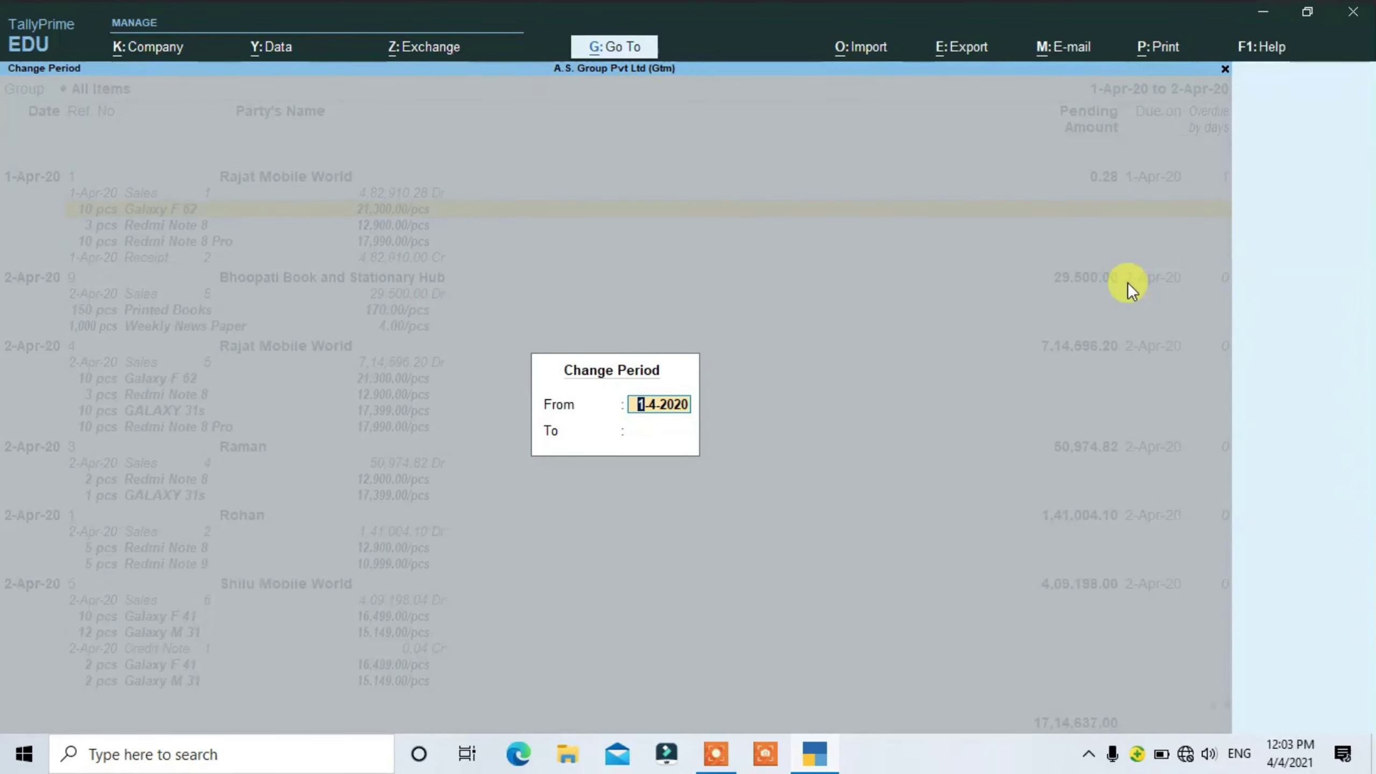
{"action": "key", "text": "Return"}
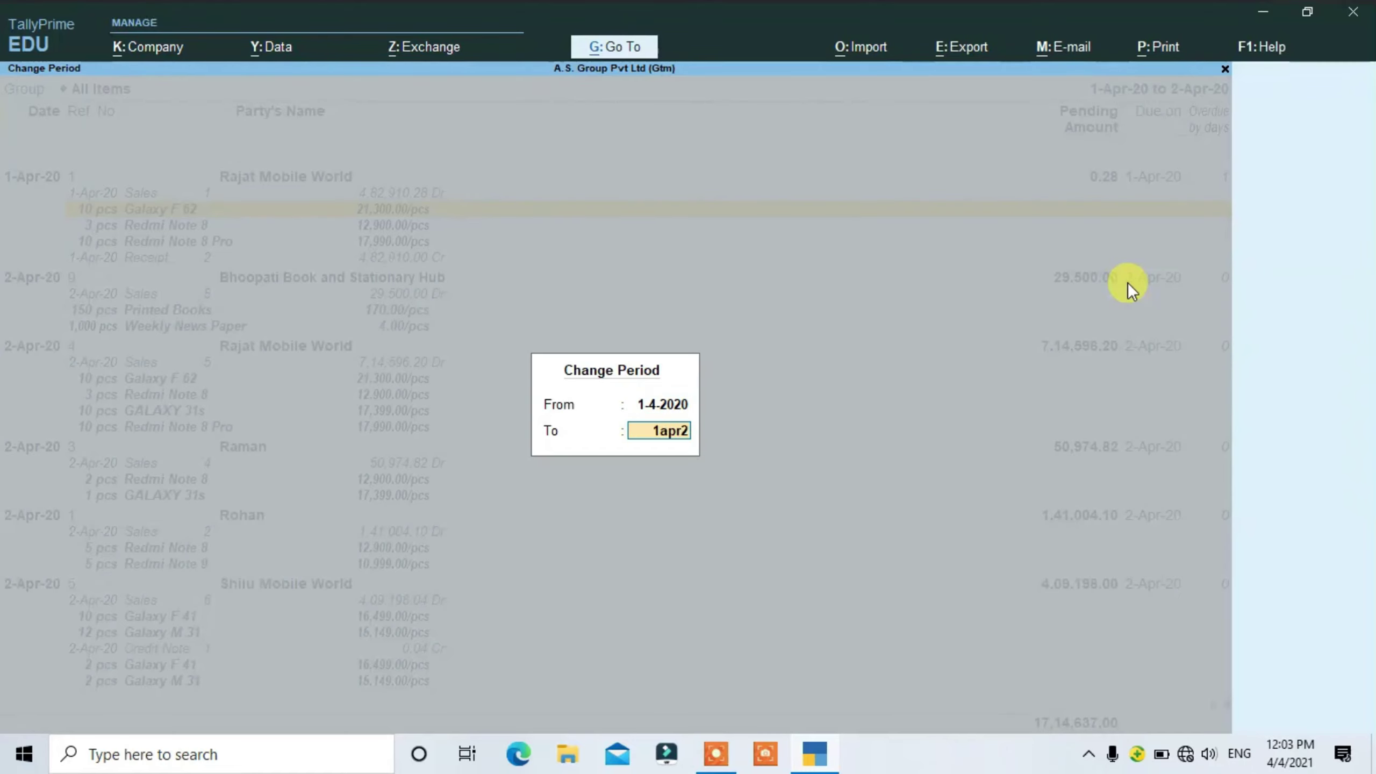
{"action": "key", "text": "Return"}
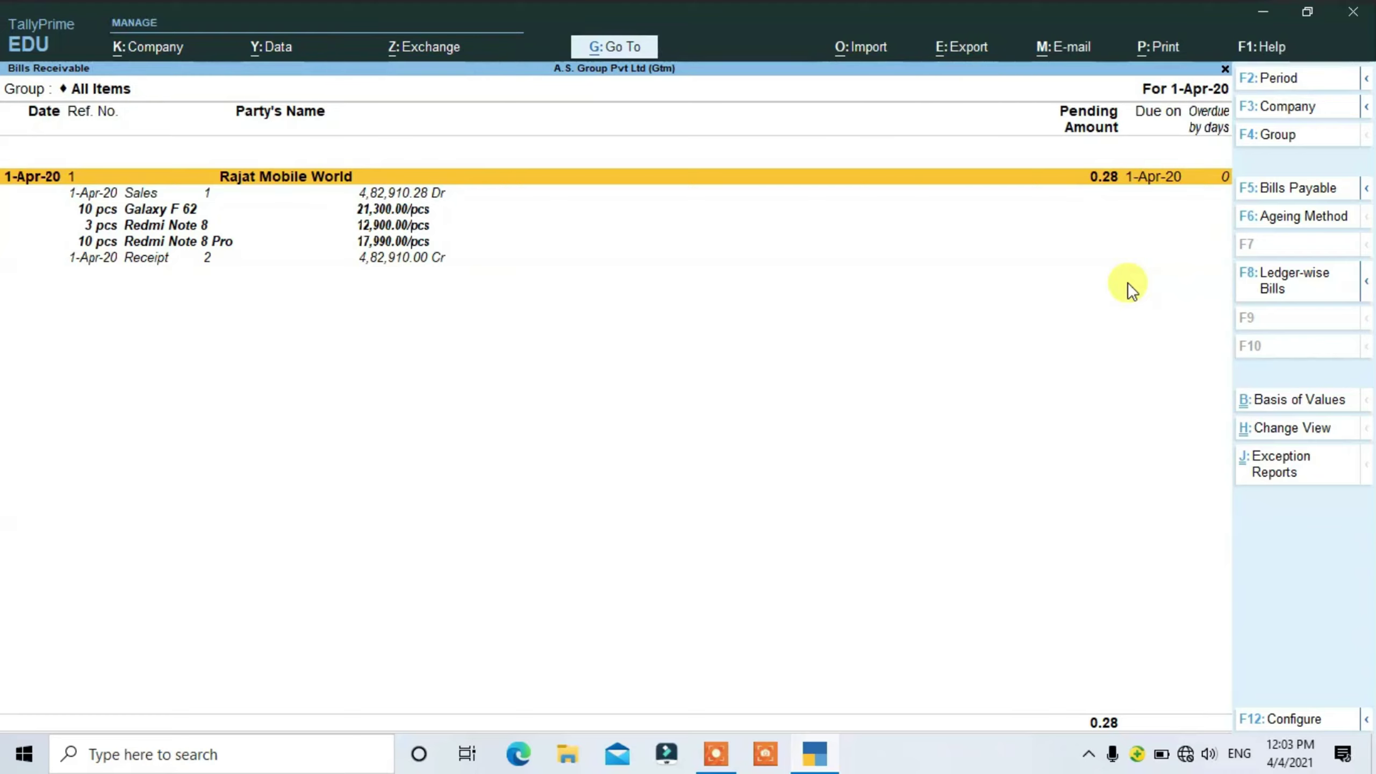
Set the Bills Receivable report period to run from 1-4-2020 to 31 March 2021.
{"action": "key", "text": "F2"}
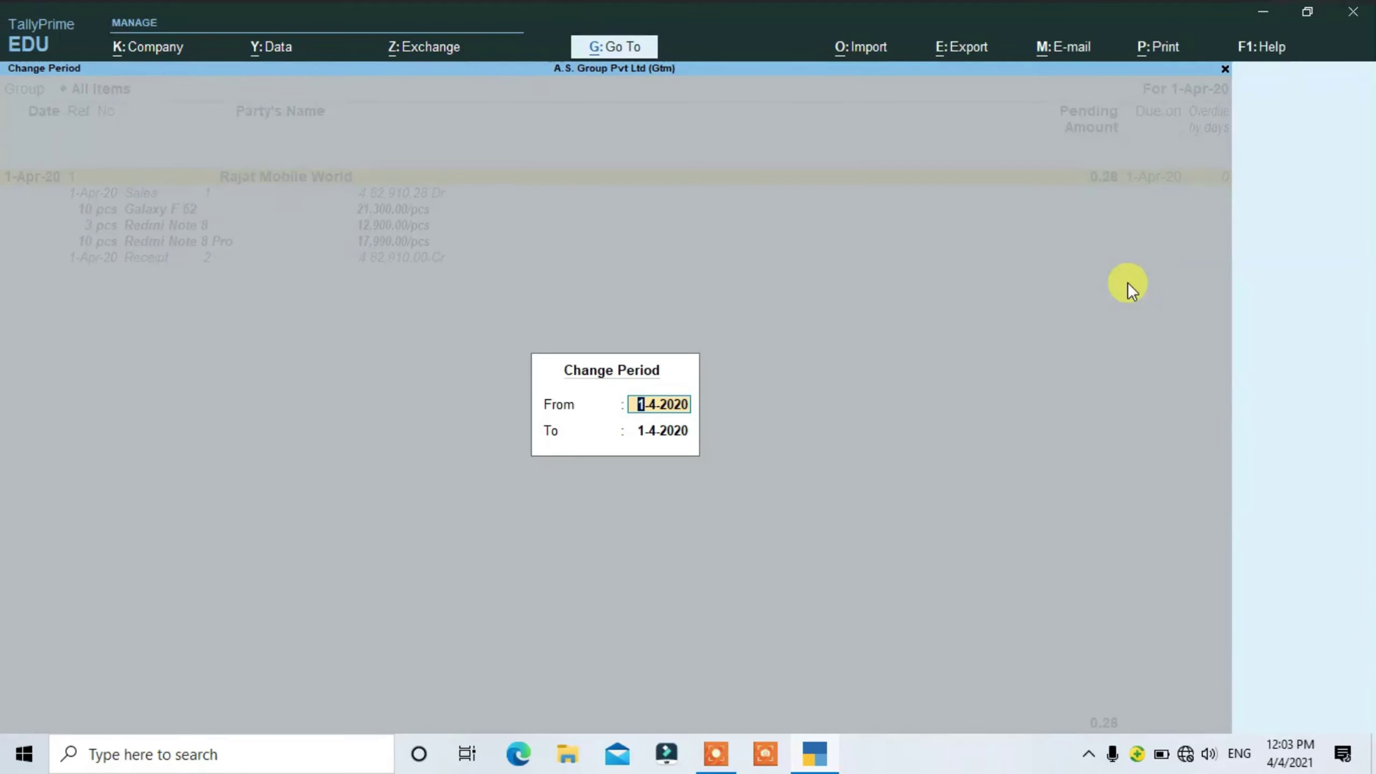
{"action": "key", "text": "Return"}
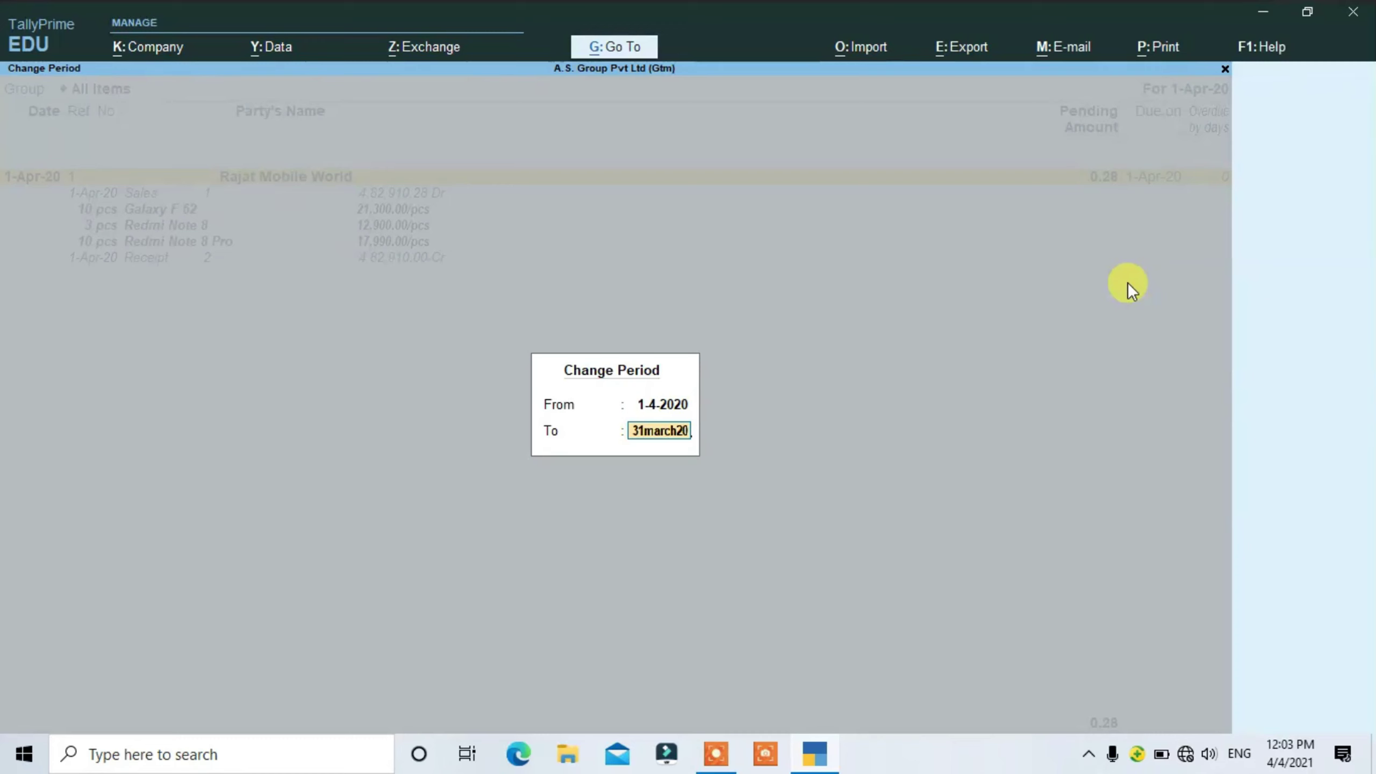
{"action": "key", "text": "Return"}
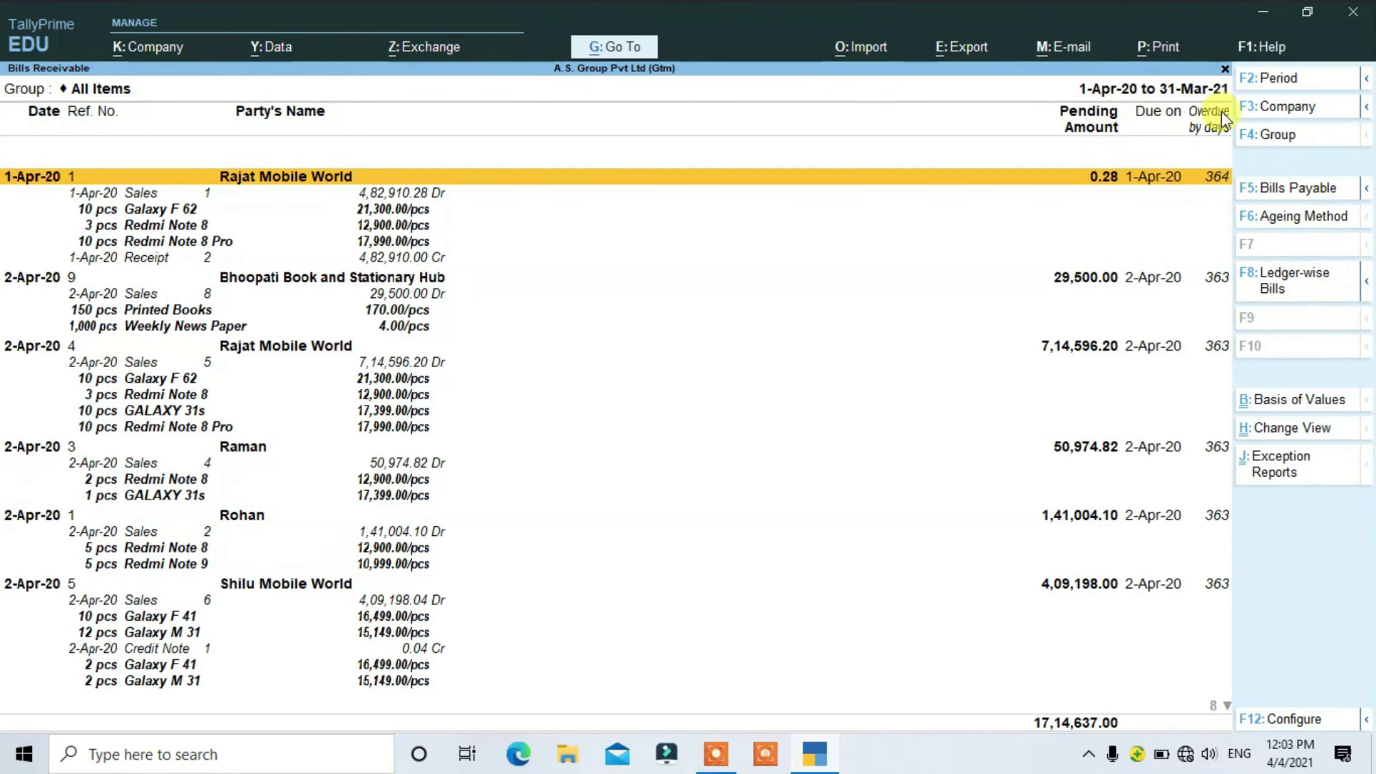
{"action": "key", "text": "Down"}
{"action": "key", "text": "Down"}
{"action": "key", "text": "Down"}
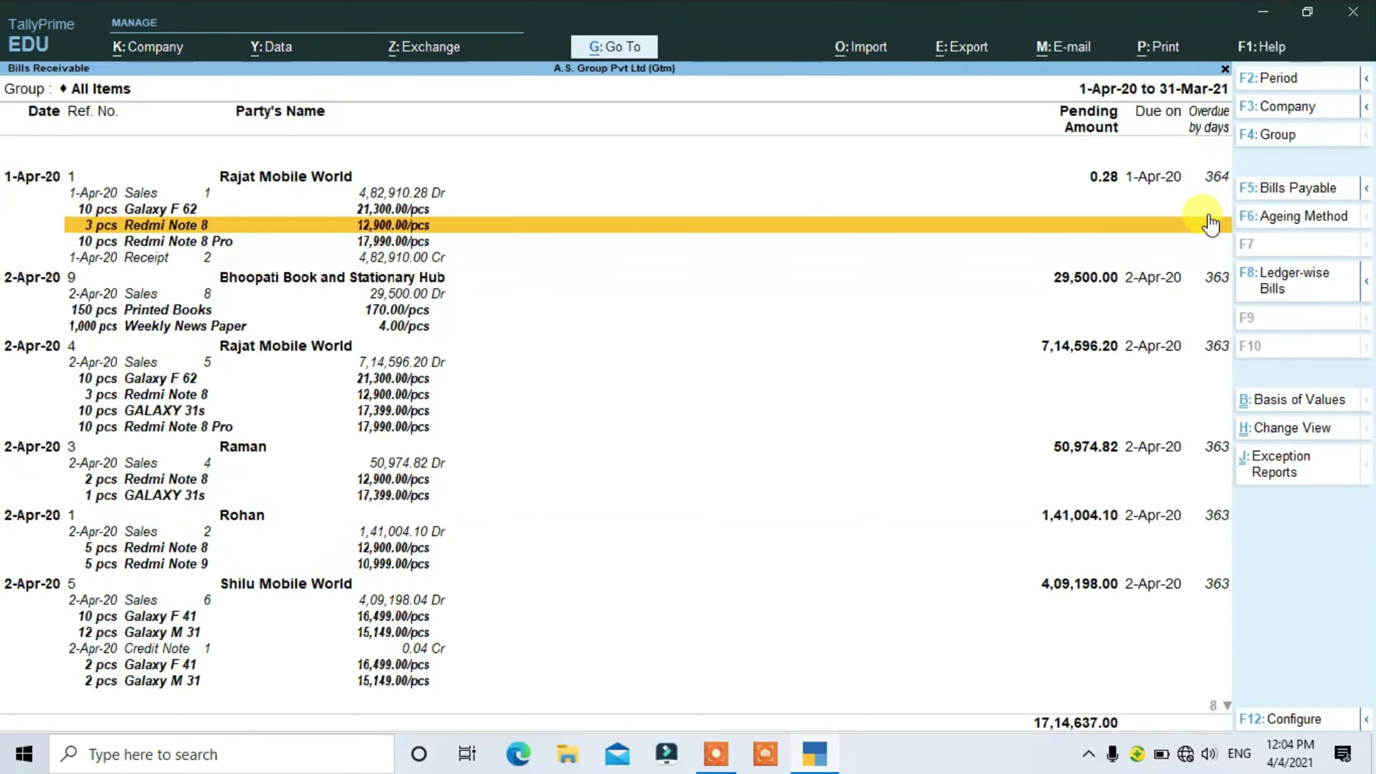
Change the company of the Bills Receivable report to Amir Mobile World.
{"action": "left_click", "coordinate": [1274, 111]}
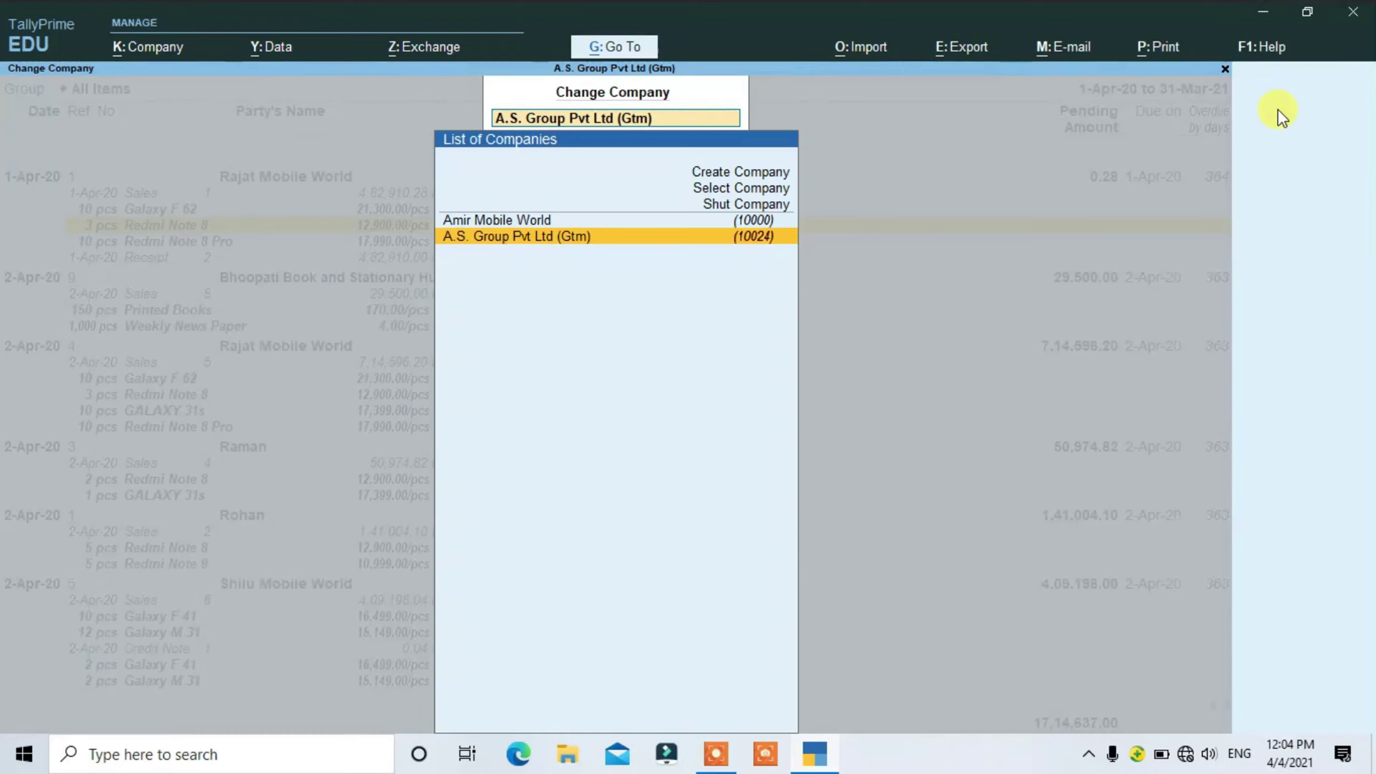
{"action": "key", "text": "Up"}
{"action": "key", "text": "Down"}
{"action": "key", "text": "Up"}
{"action": "key", "text": "Return"}
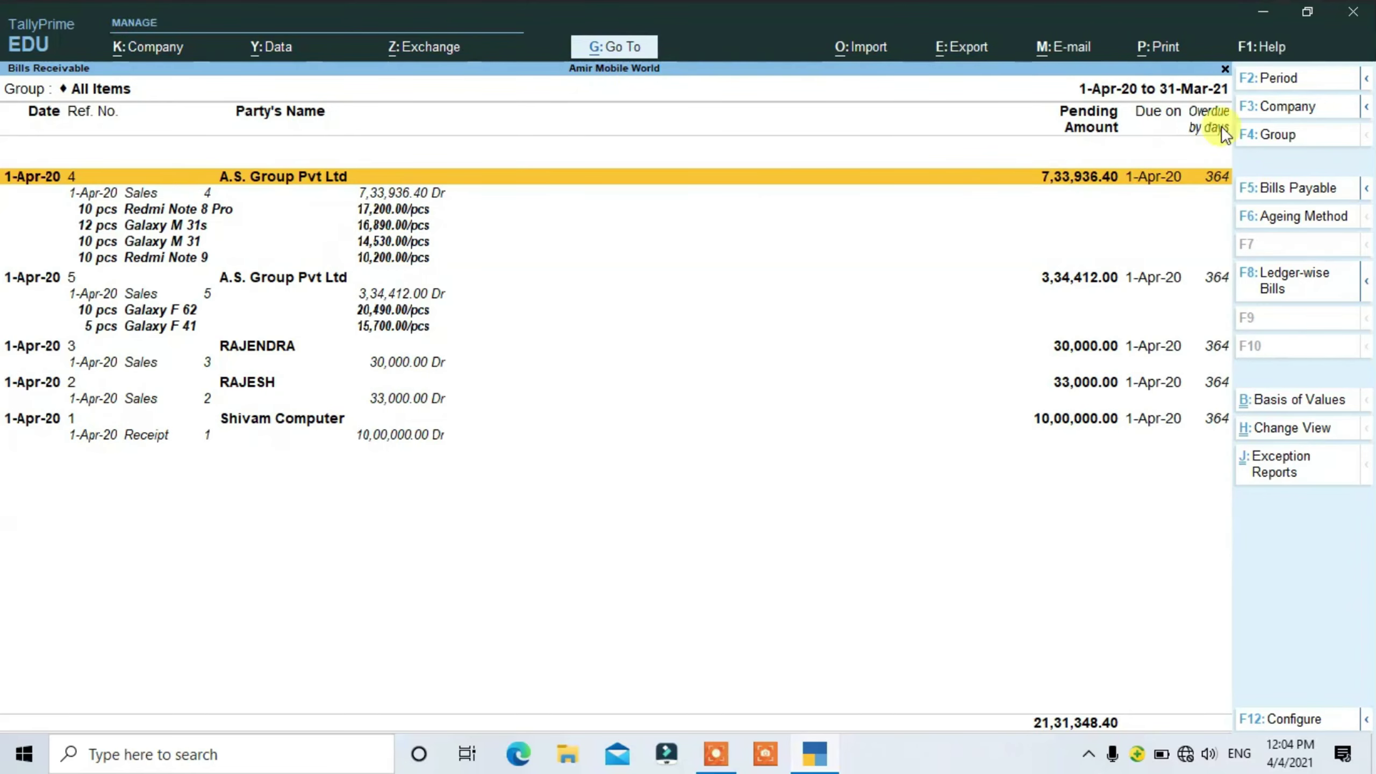
Change the report's company back to A.S. Group Pvt Ltd (Gtm).
{"action": "left_click", "coordinate": [1253, 112]}
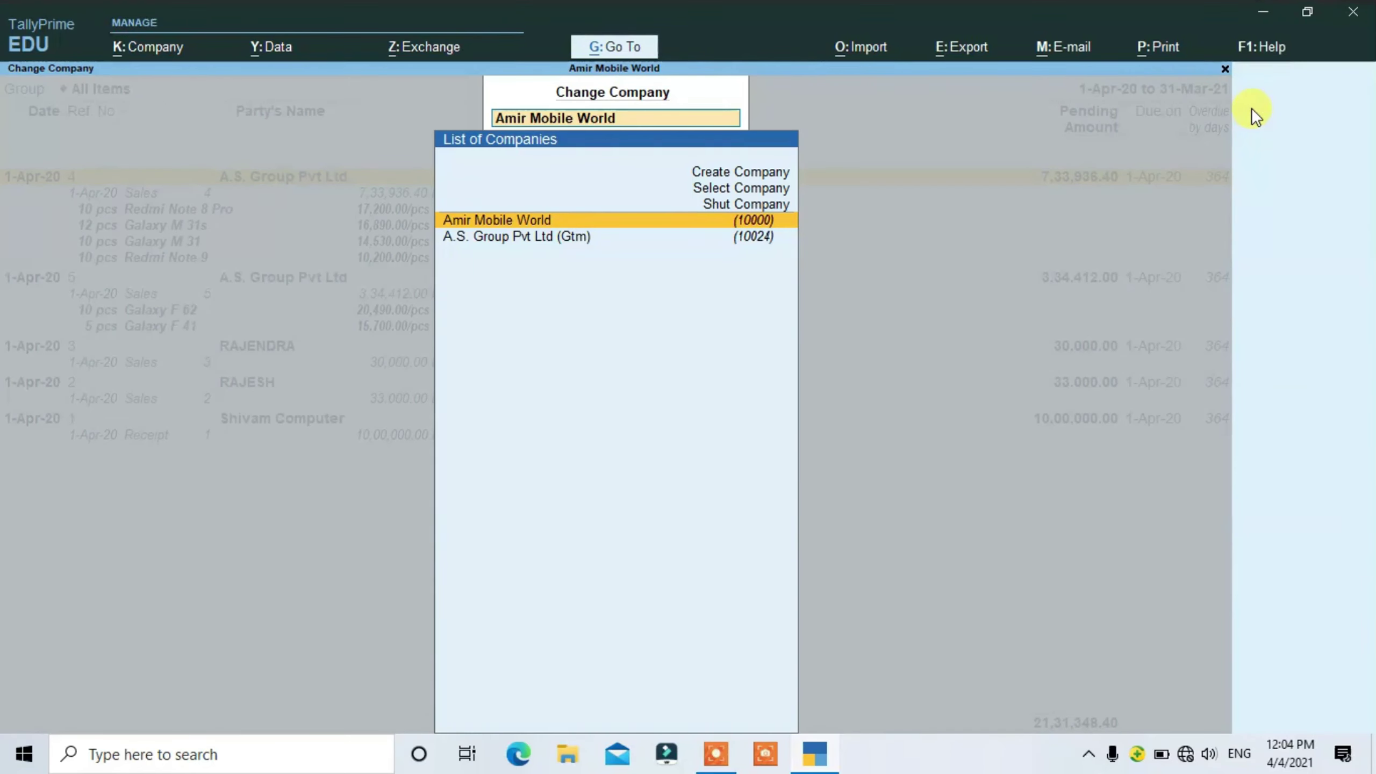
{"action": "key", "text": "Down"}
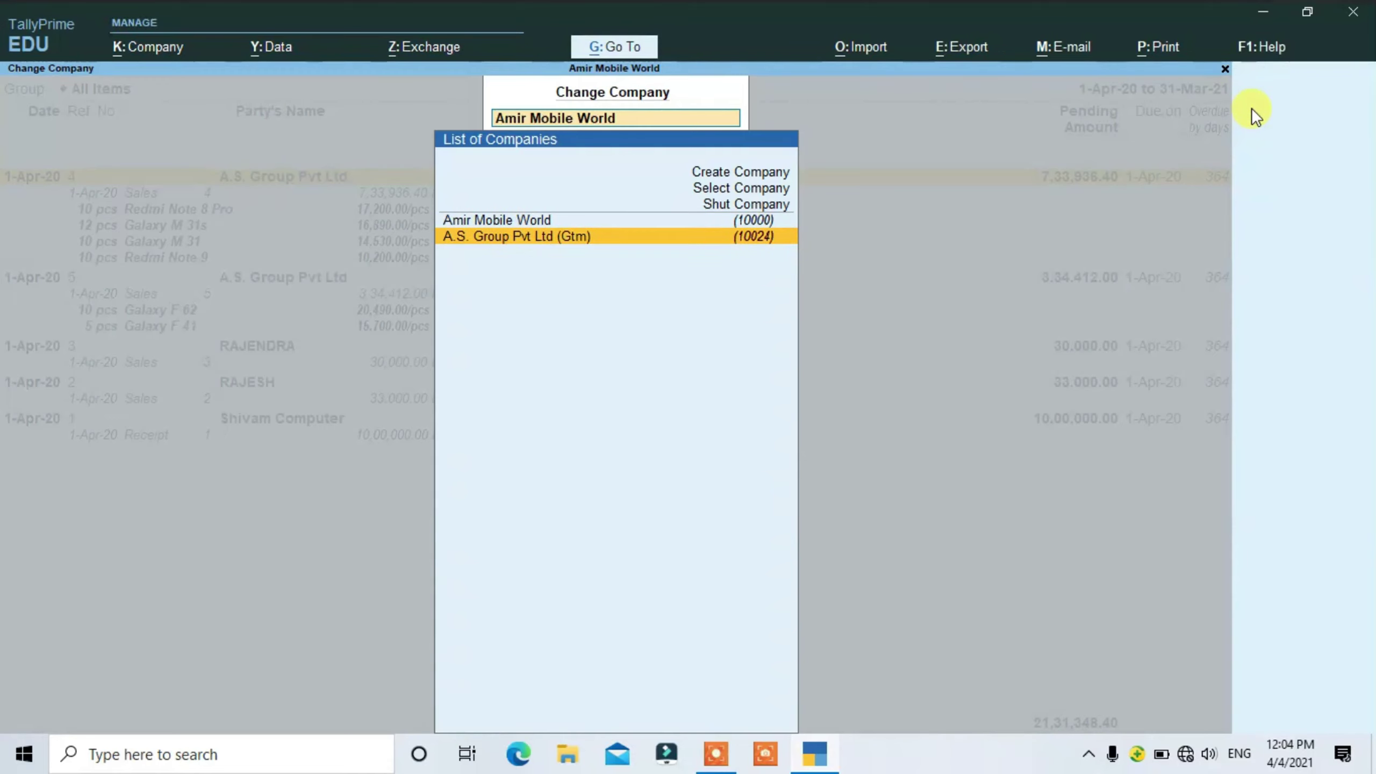
{"action": "type", "text": "am"}
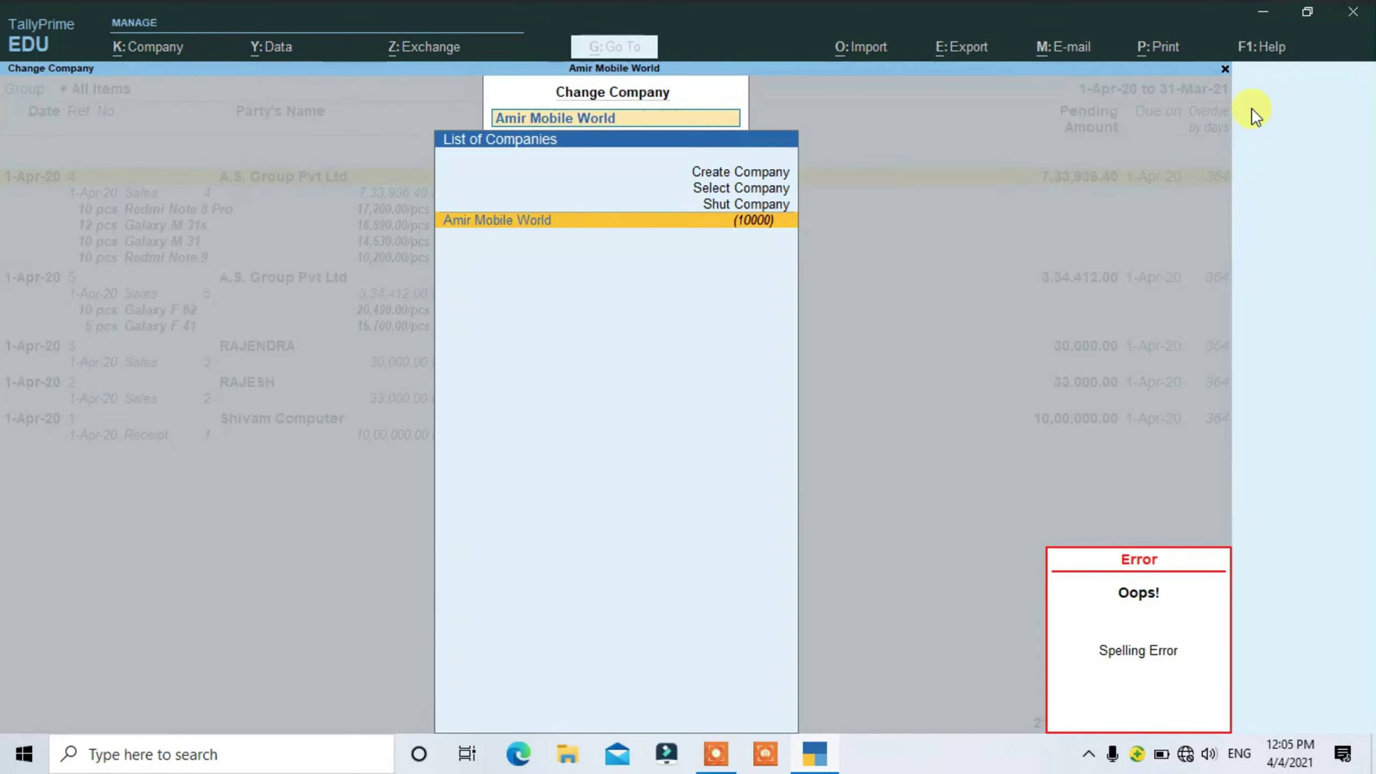
{"action": "key", "text": "BackSpace"}
{"action": "key", "text": "BackSpace"}
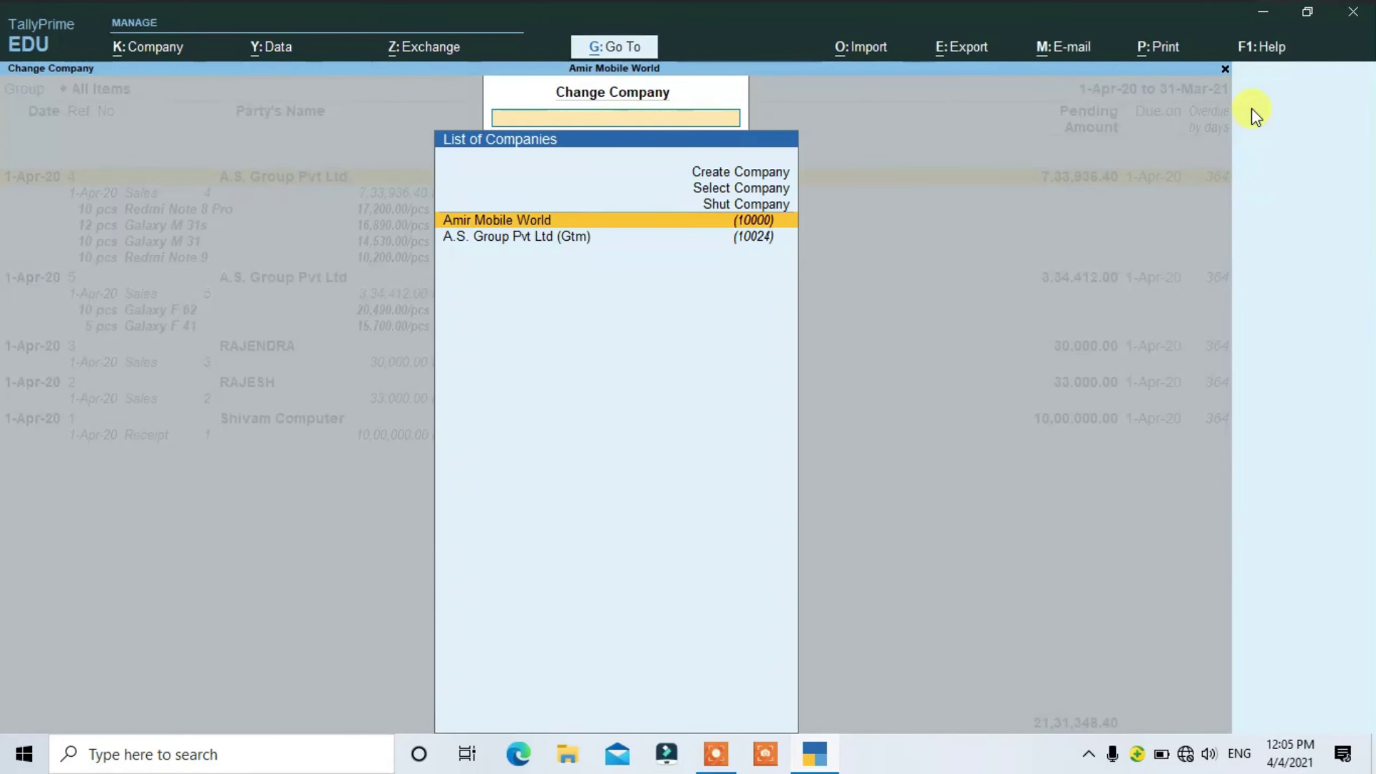
{"action": "key", "text": "Down"}
{"action": "key", "text": "Return"}
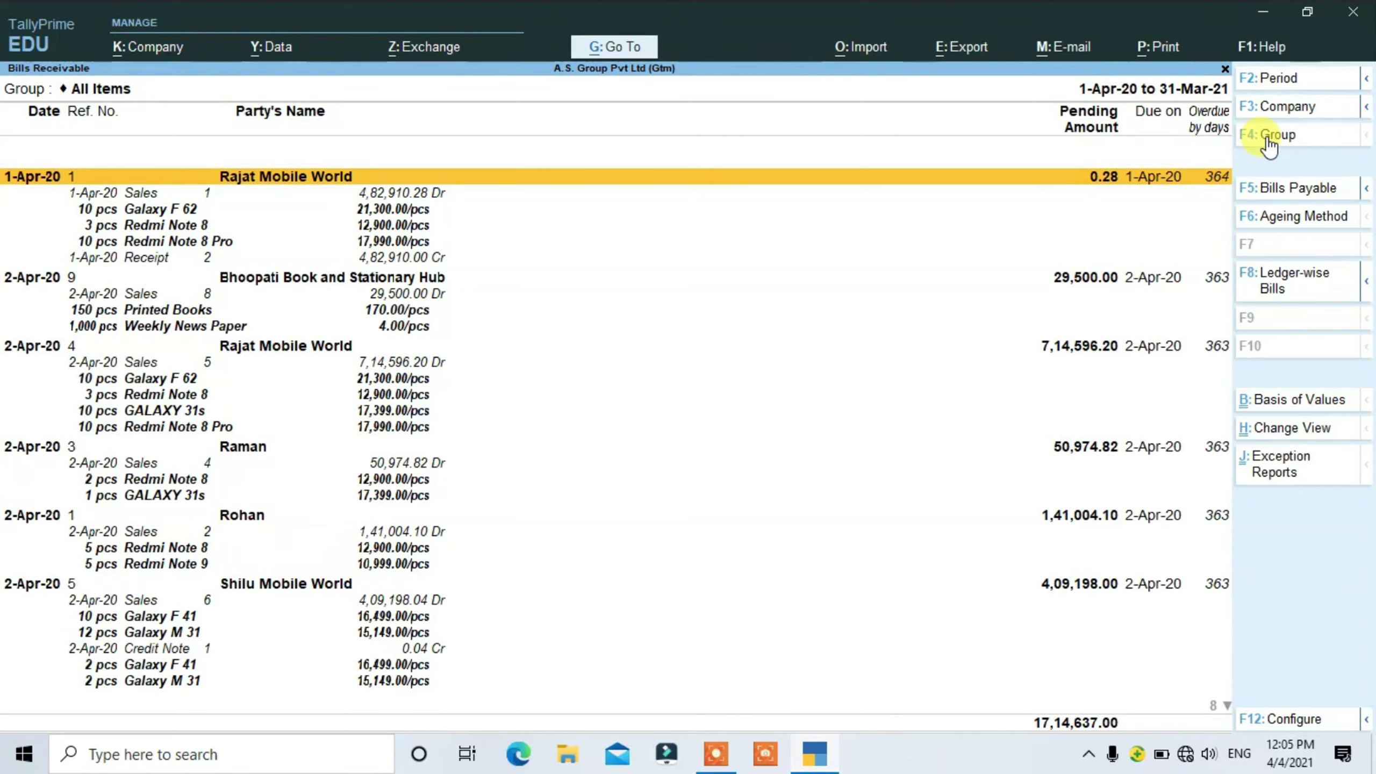
Restrict the Bills Receivable report to the Sundry Creditors group.
{"action": "left_click", "coordinate": [1268, 136]}
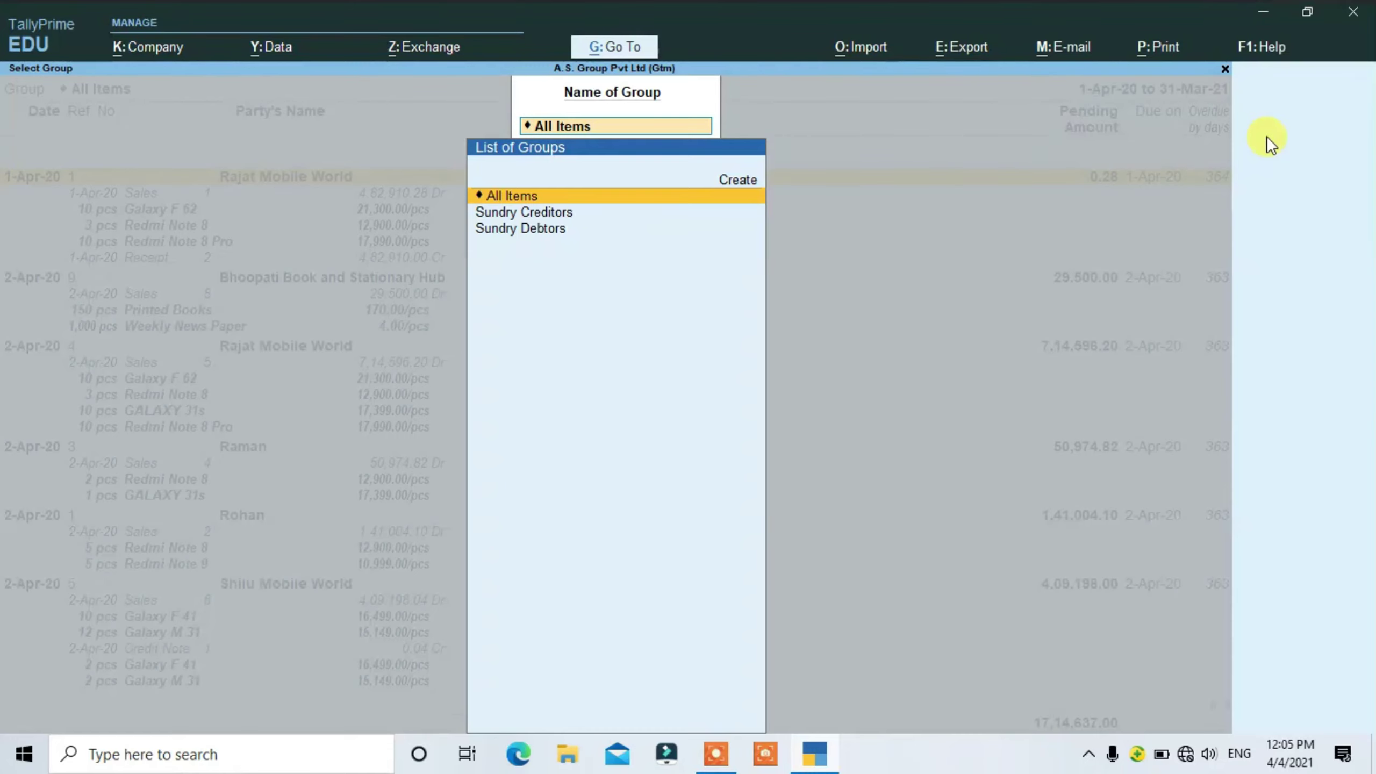
{"action": "key", "text": "Down"}
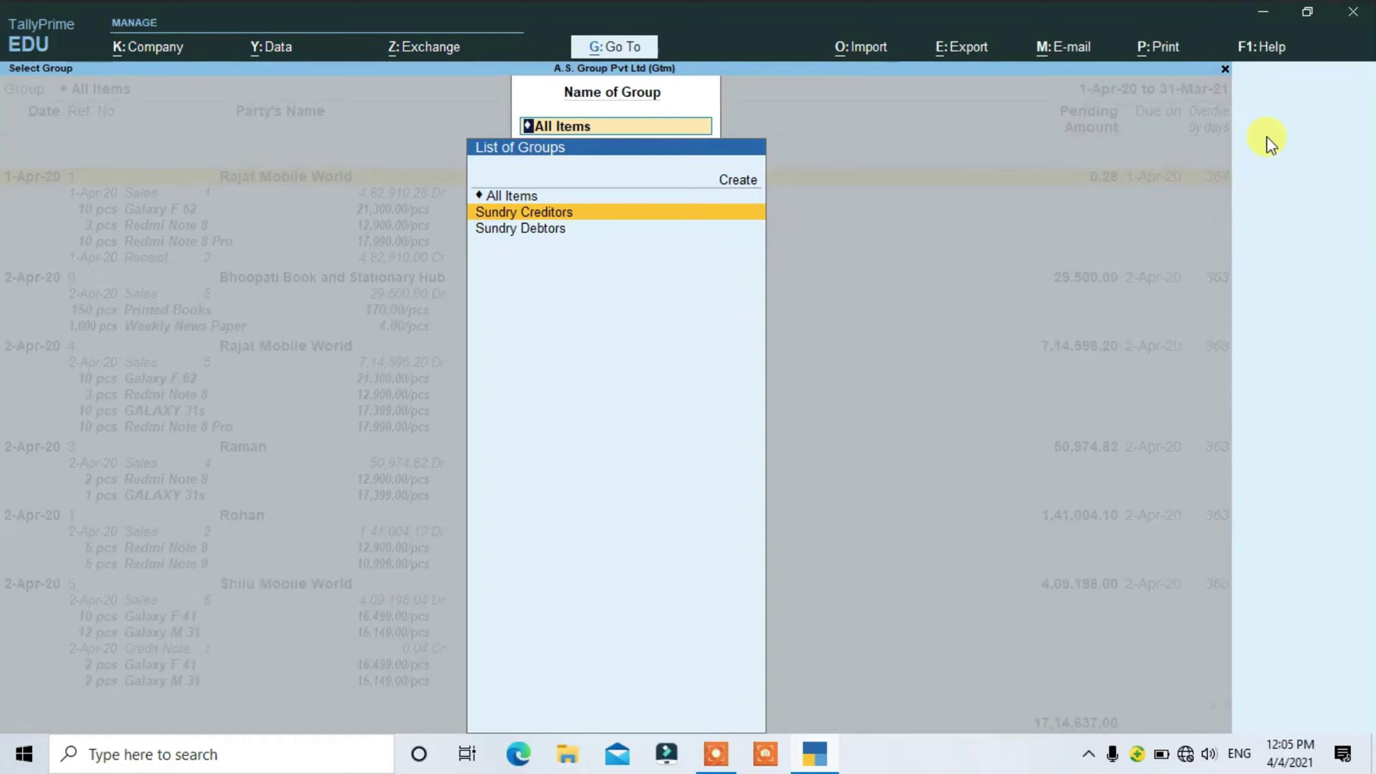
{"action": "key", "text": "Return"}
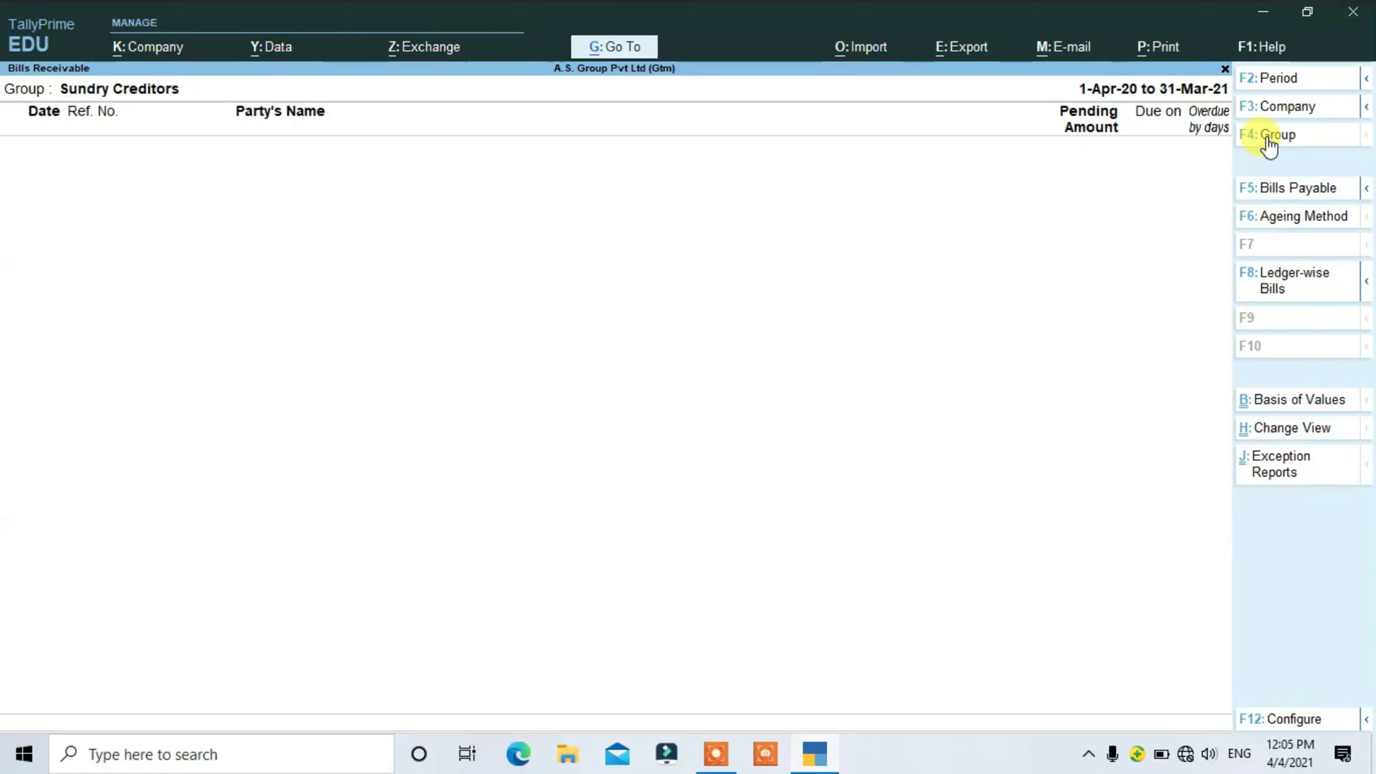
Change the group shown in the Bills Receivable report to Sundry Debtors.
{"action": "left_click", "coordinate": [1267, 136]}
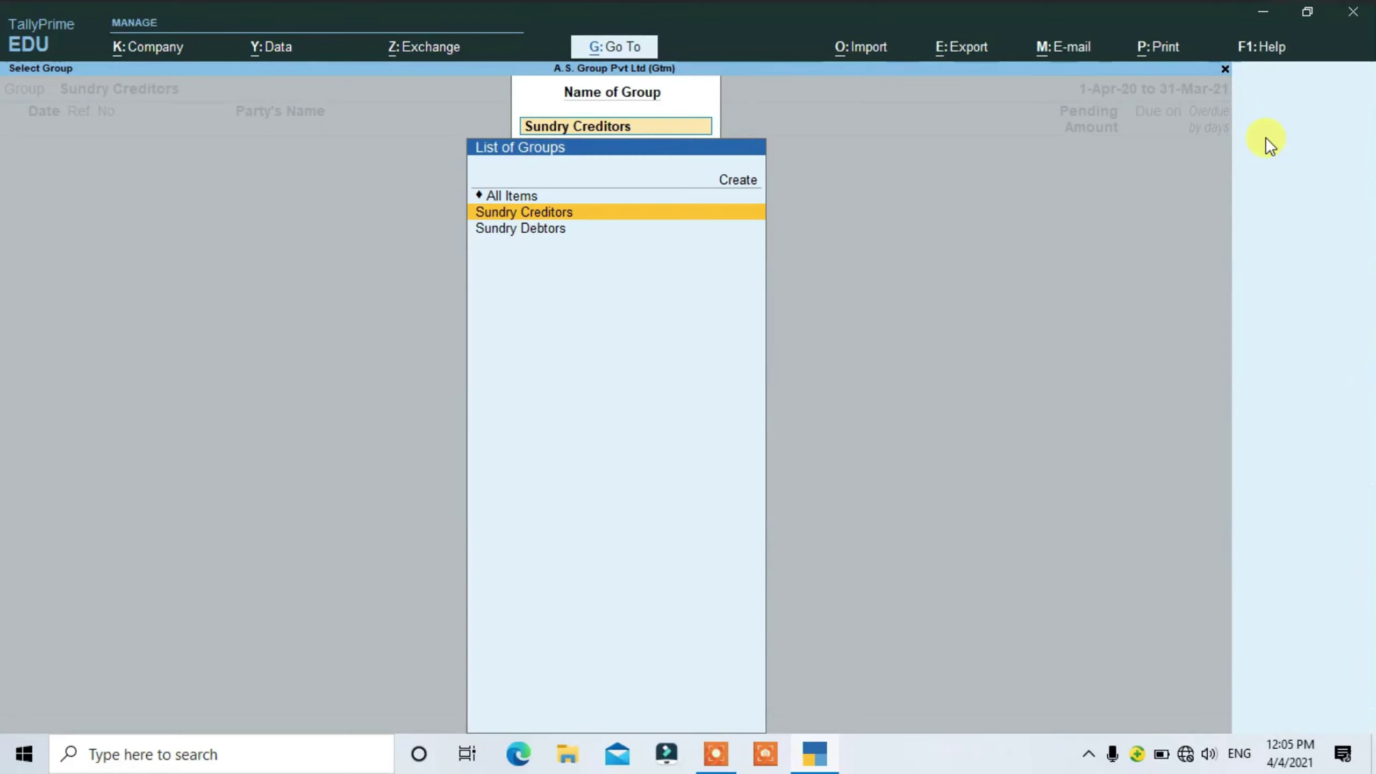
{"action": "key", "text": "Down"}
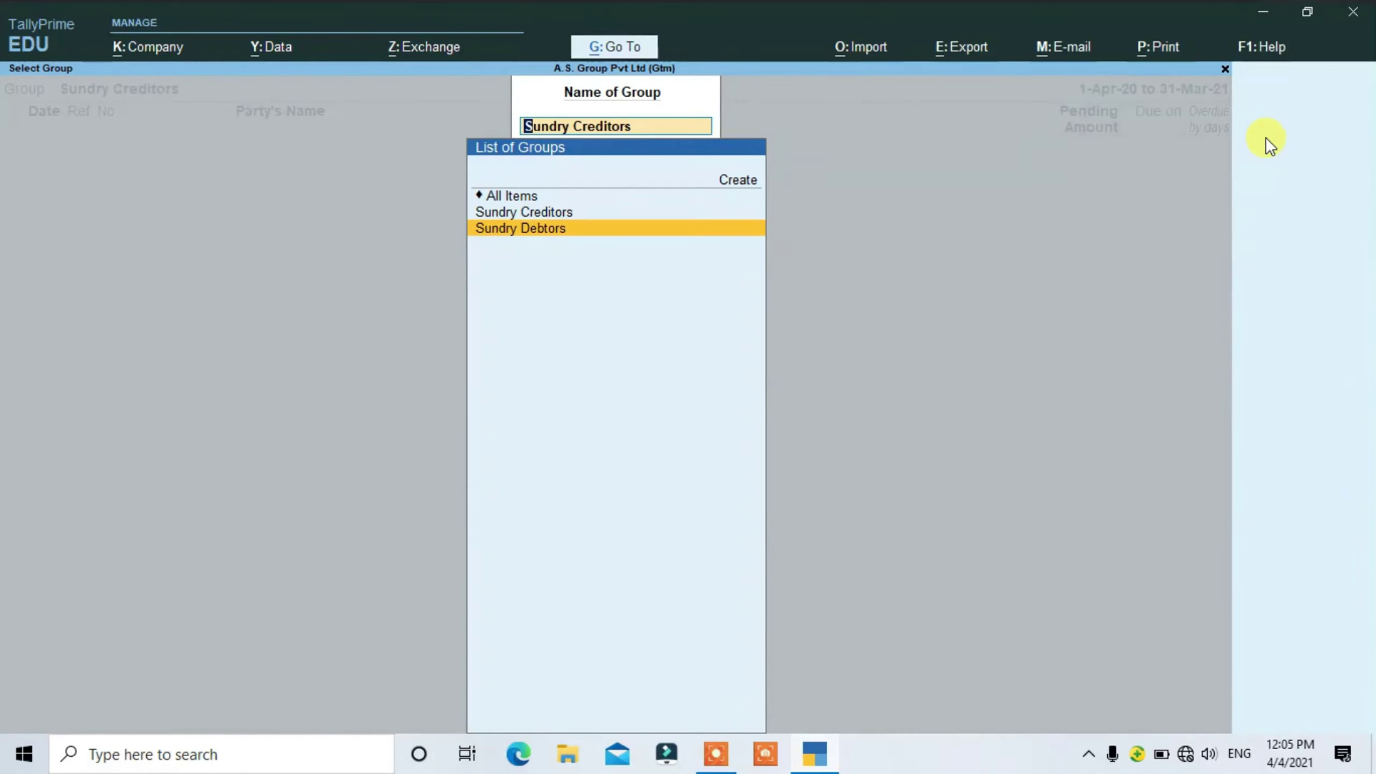
{"action": "key", "text": "Return"}
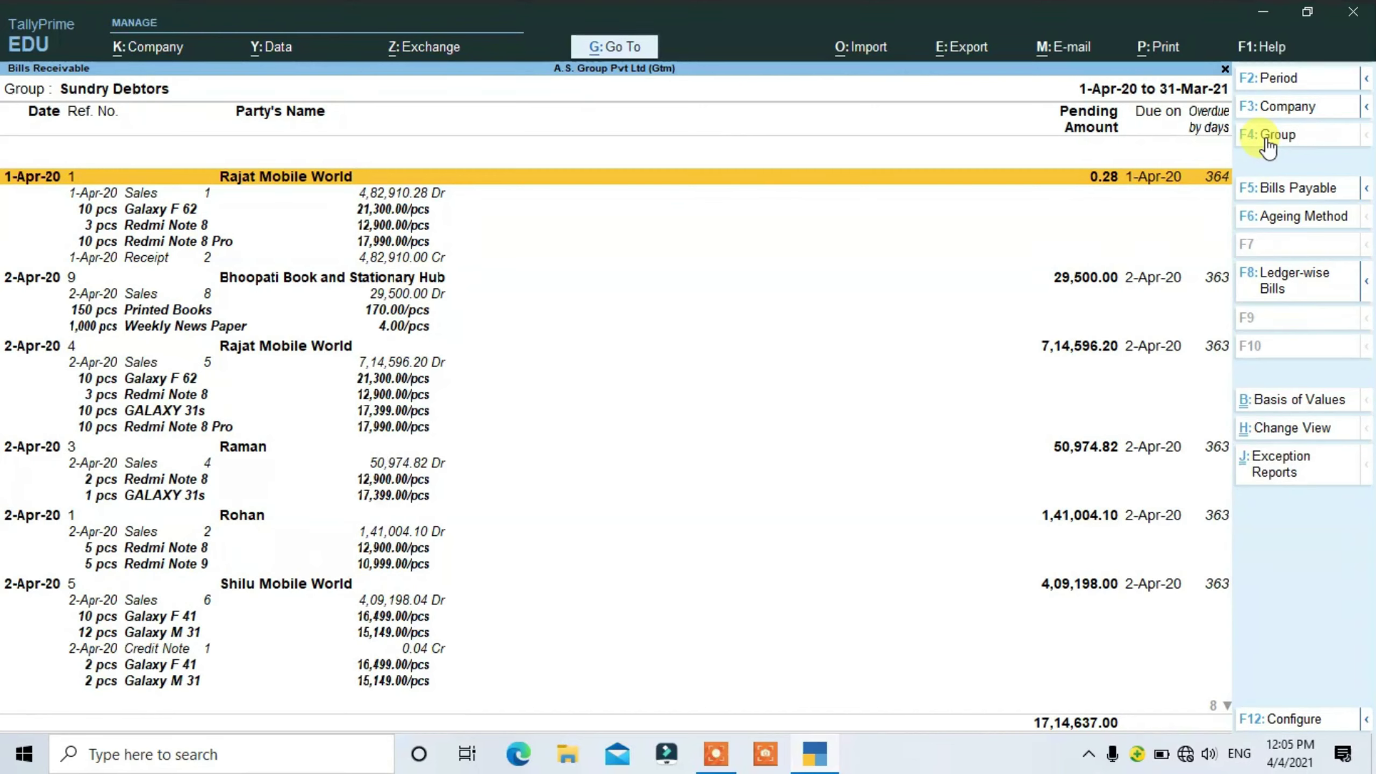
View Bills Payable for the group, return to Bills Receivable and try the Ageing by Due Date method.
{"action": "left_click", "coordinate": [1282, 195]}
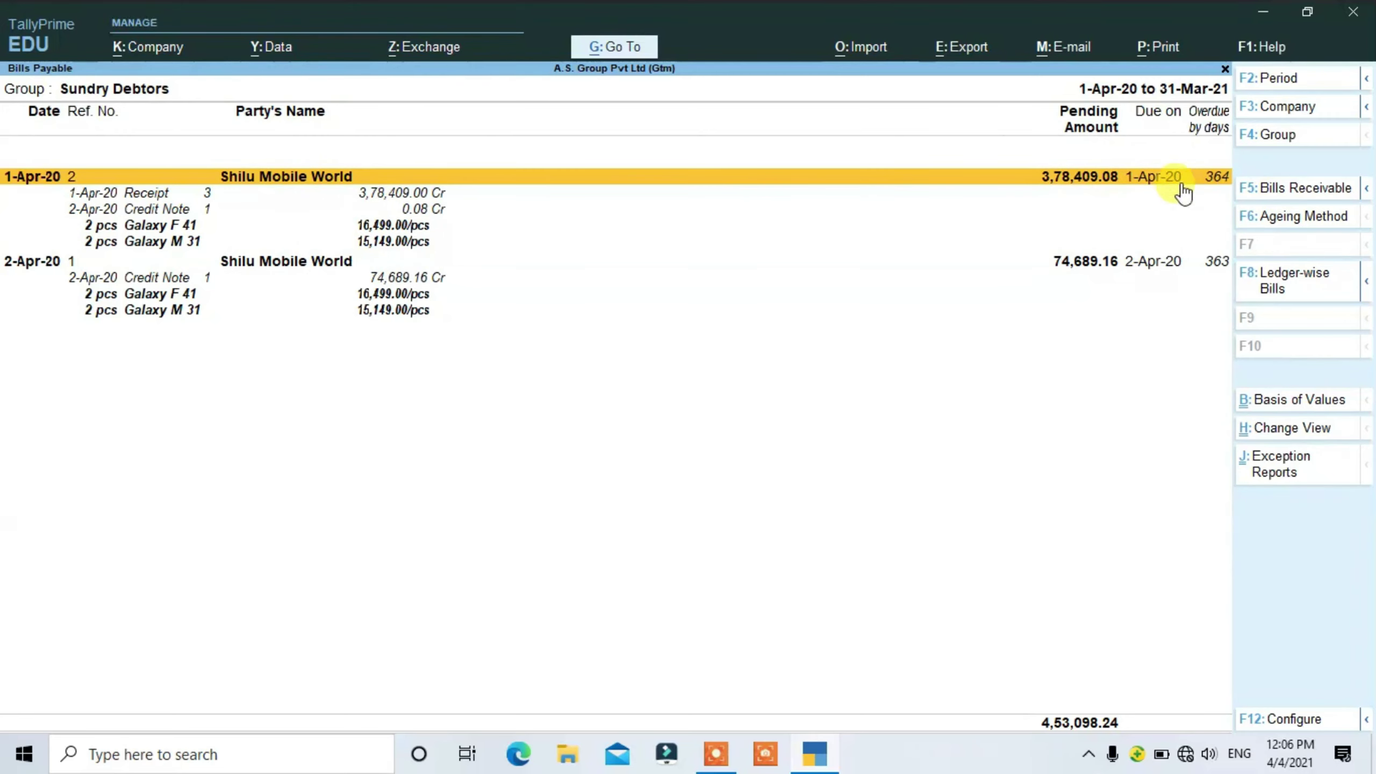
{"action": "left_click", "coordinate": [1311, 190]}
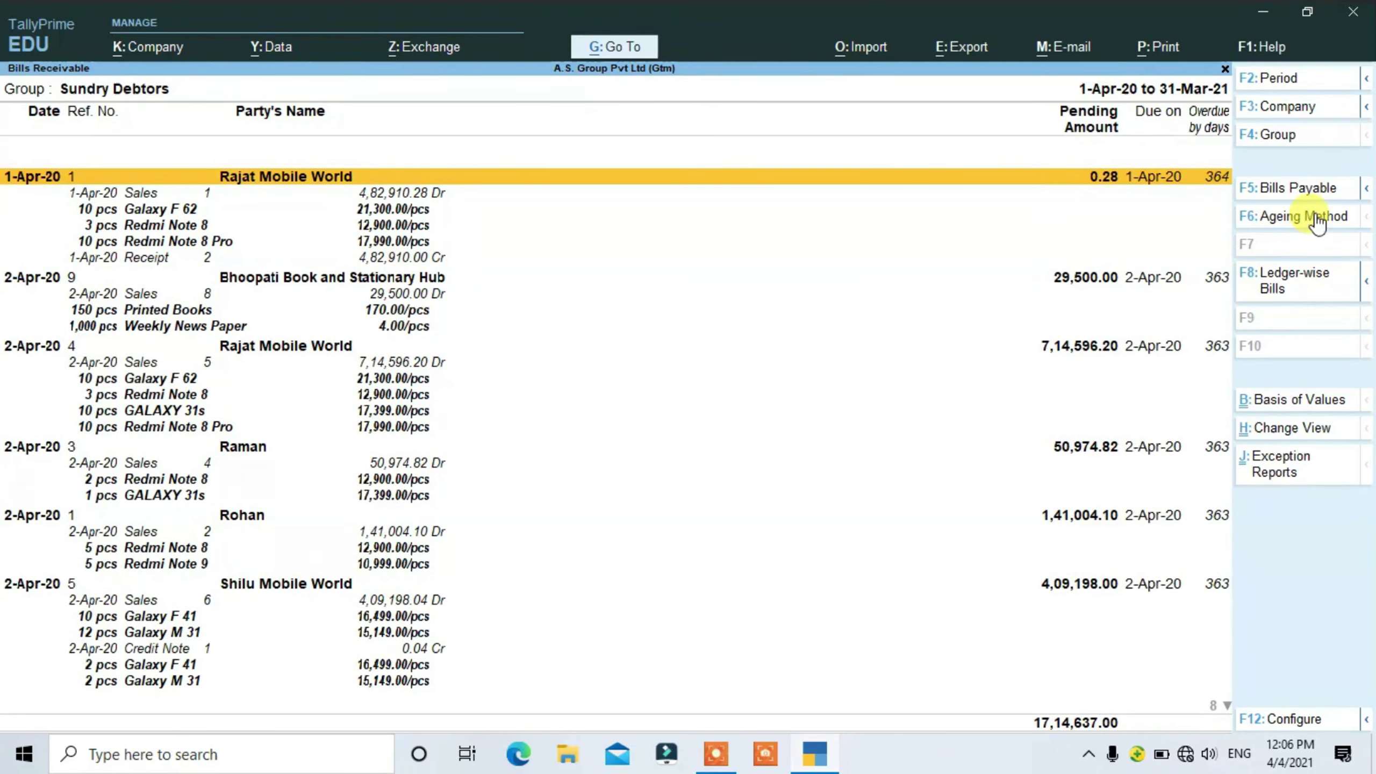
{"action": "left_click", "coordinate": [1316, 216]}
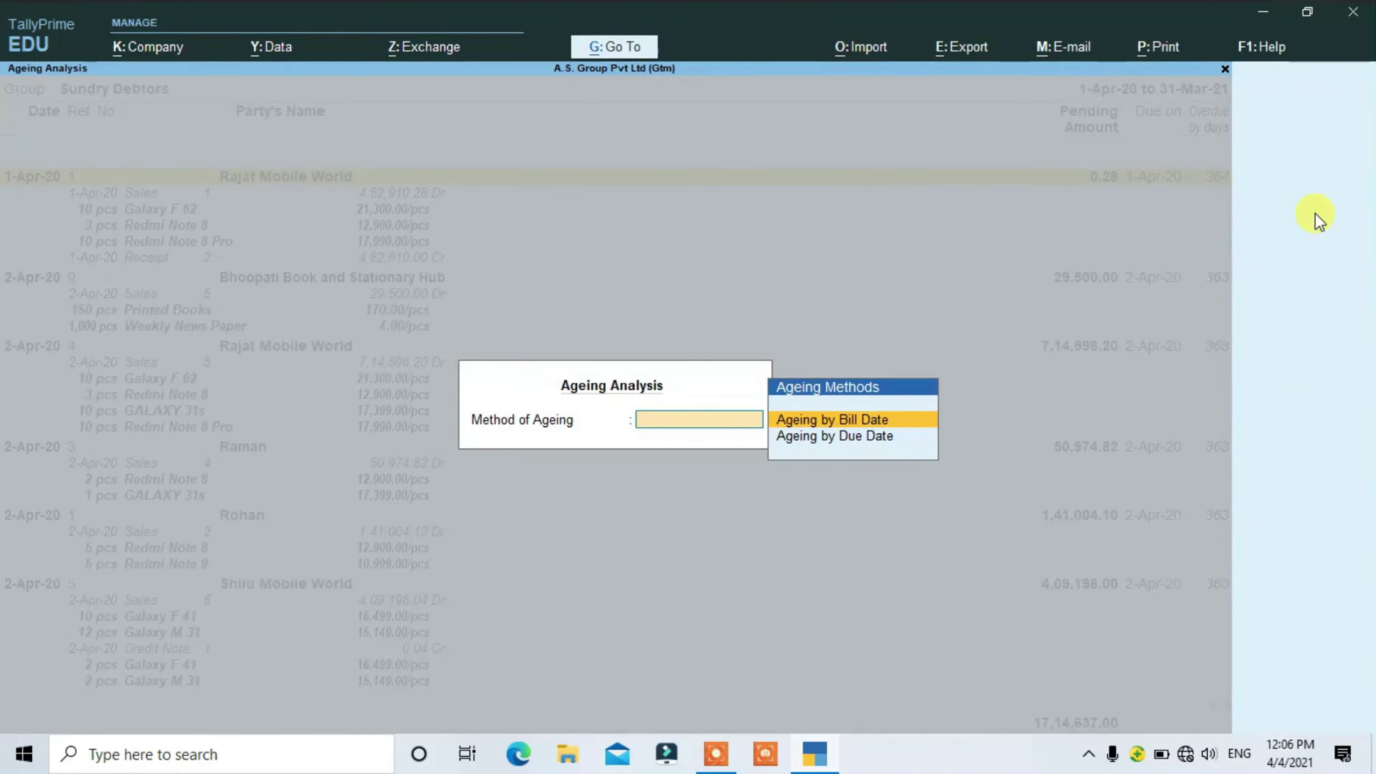
{"action": "left_click", "coordinate": [862, 438]}
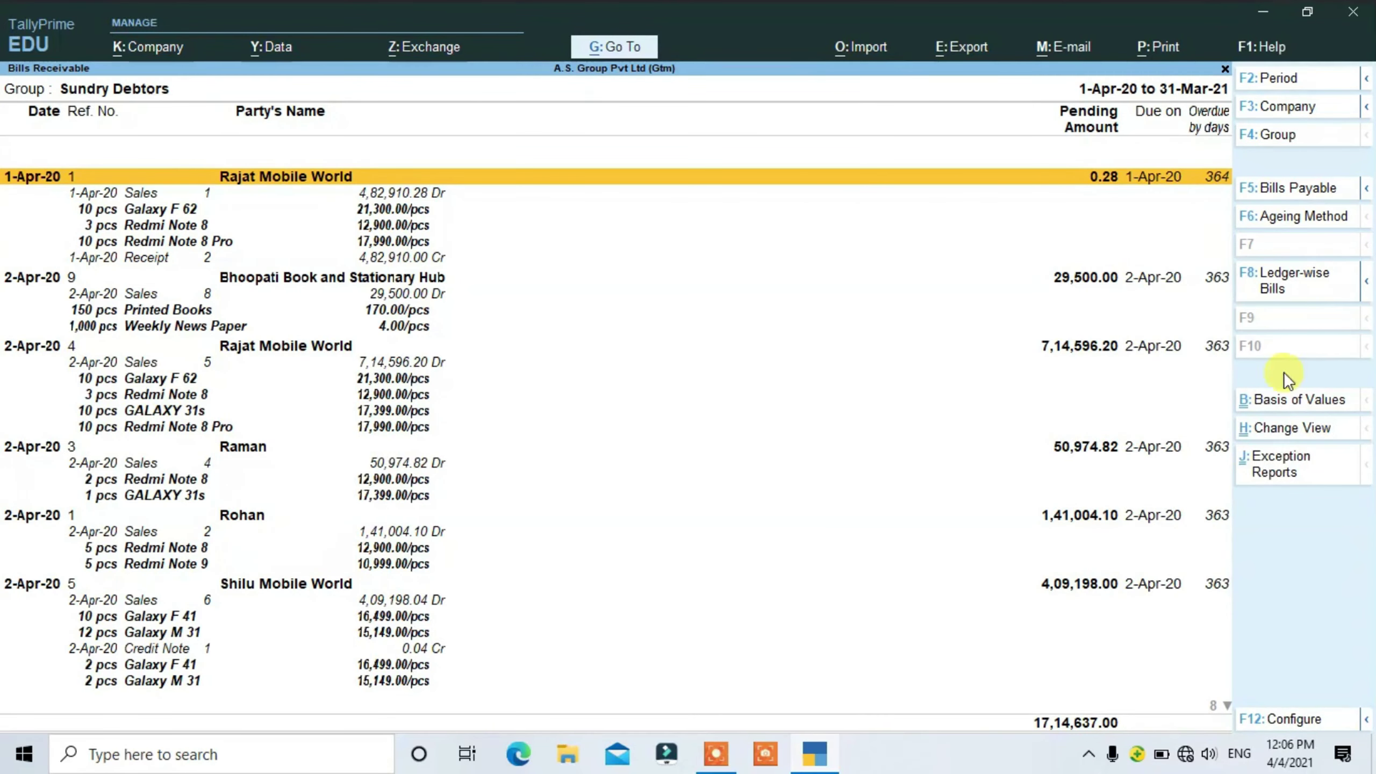
View the receivables ledger-wise, return to the bill-wise layout and check the list of available views.
{"action": "left_click", "coordinate": [1290, 291]}
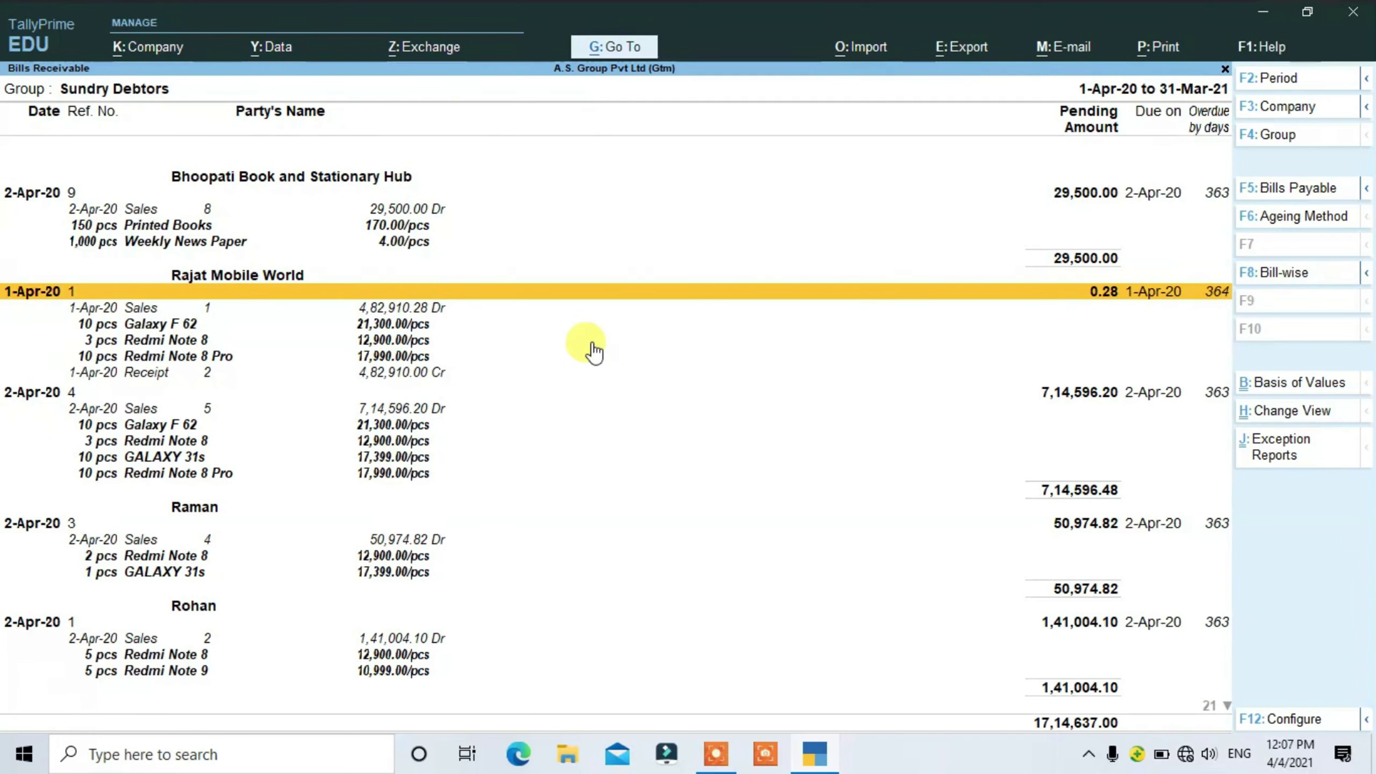
{"action": "left_click", "coordinate": [1281, 285]}
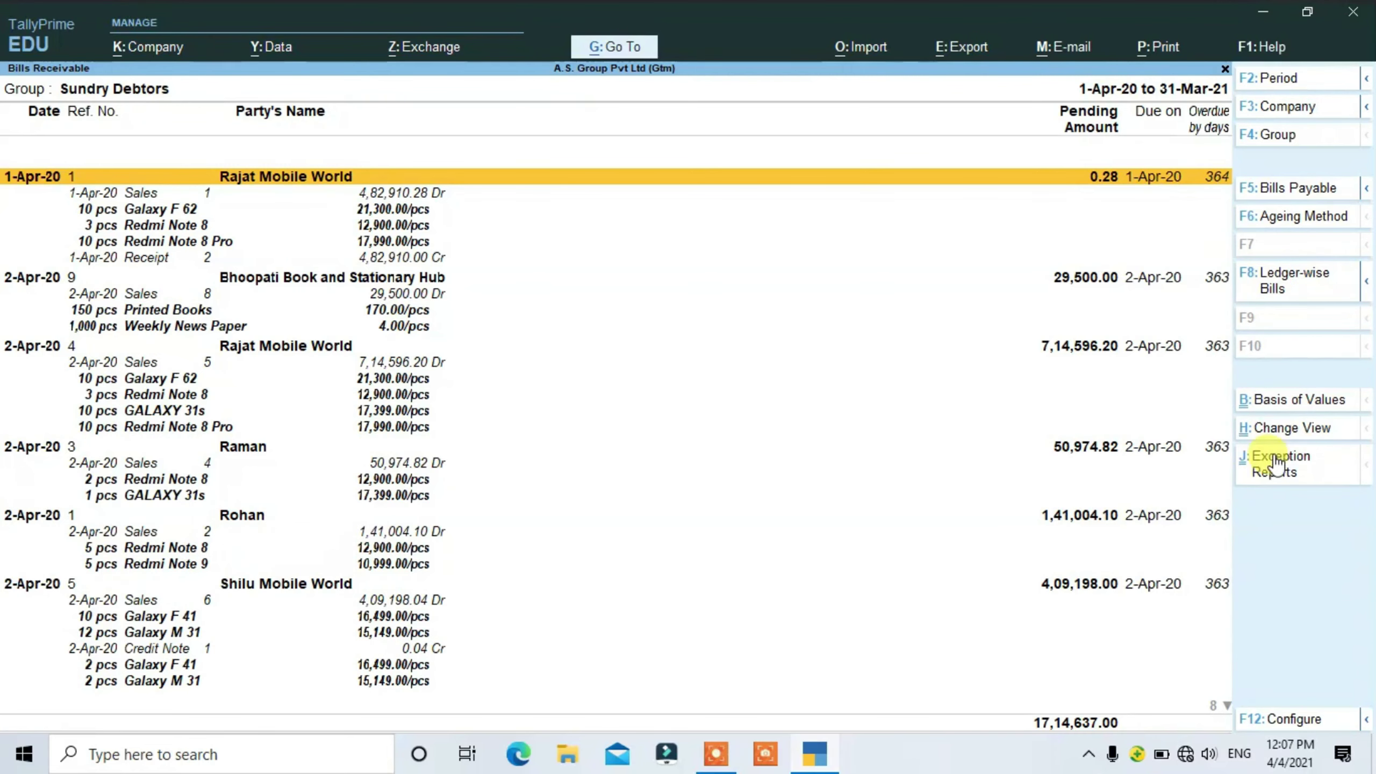
{"action": "left_click", "coordinate": [1293, 428]}
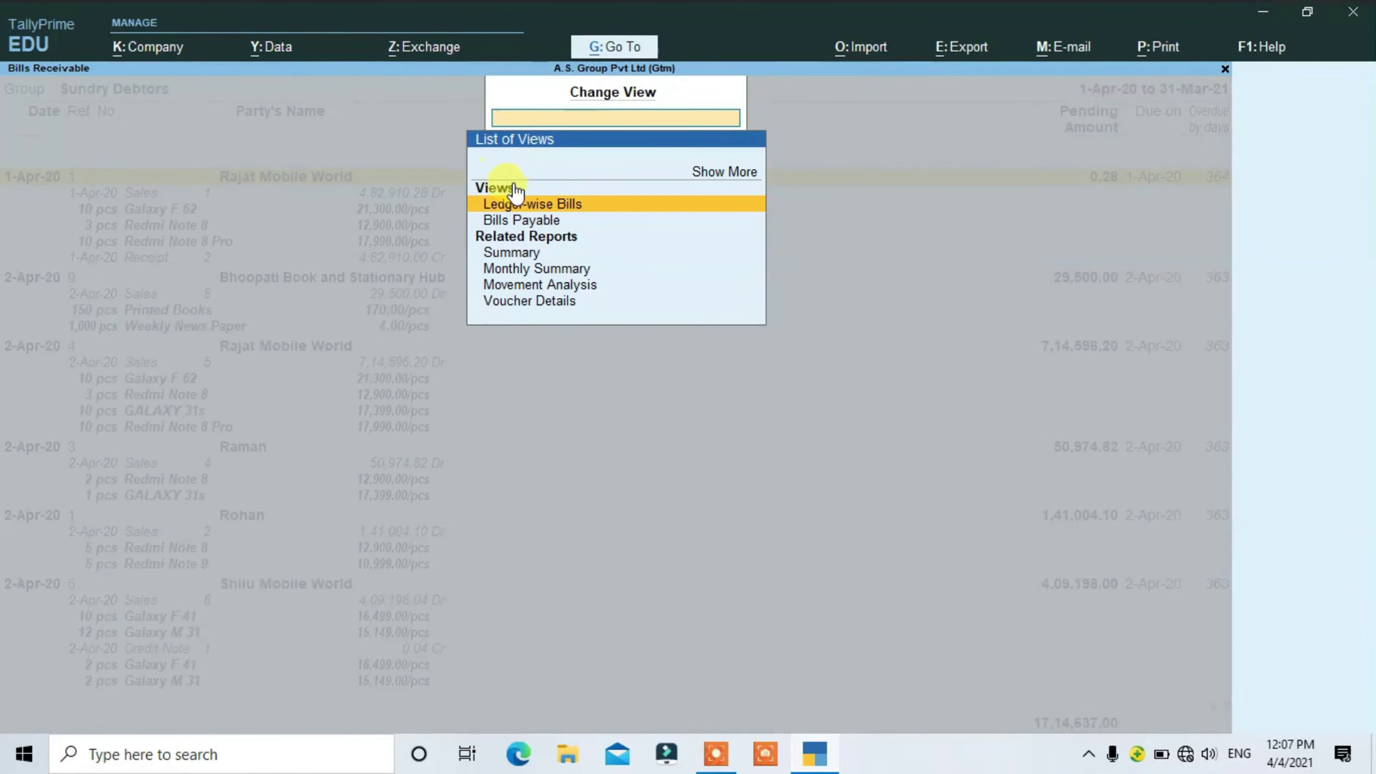
{"action": "key", "text": "Escape"}
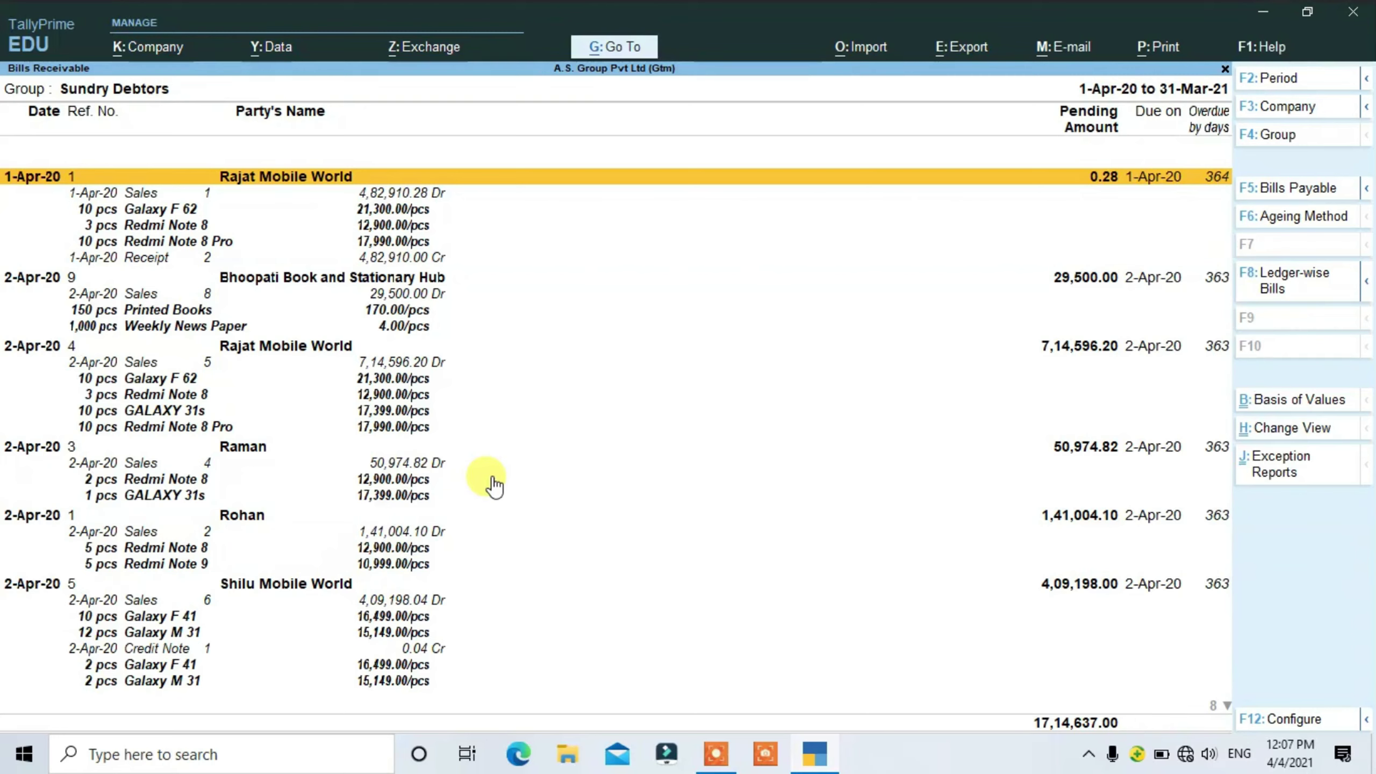
Close the Bills Receivable report and return to the main Gateway of Tally.
{"action": "key", "text": "Down"}
{"action": "key", "text": "Down"}
{"action": "key", "text": "Down"}
{"action": "key", "text": "Down"}
{"action": "key", "text": "Down"}
{"action": "key", "text": "Down"}
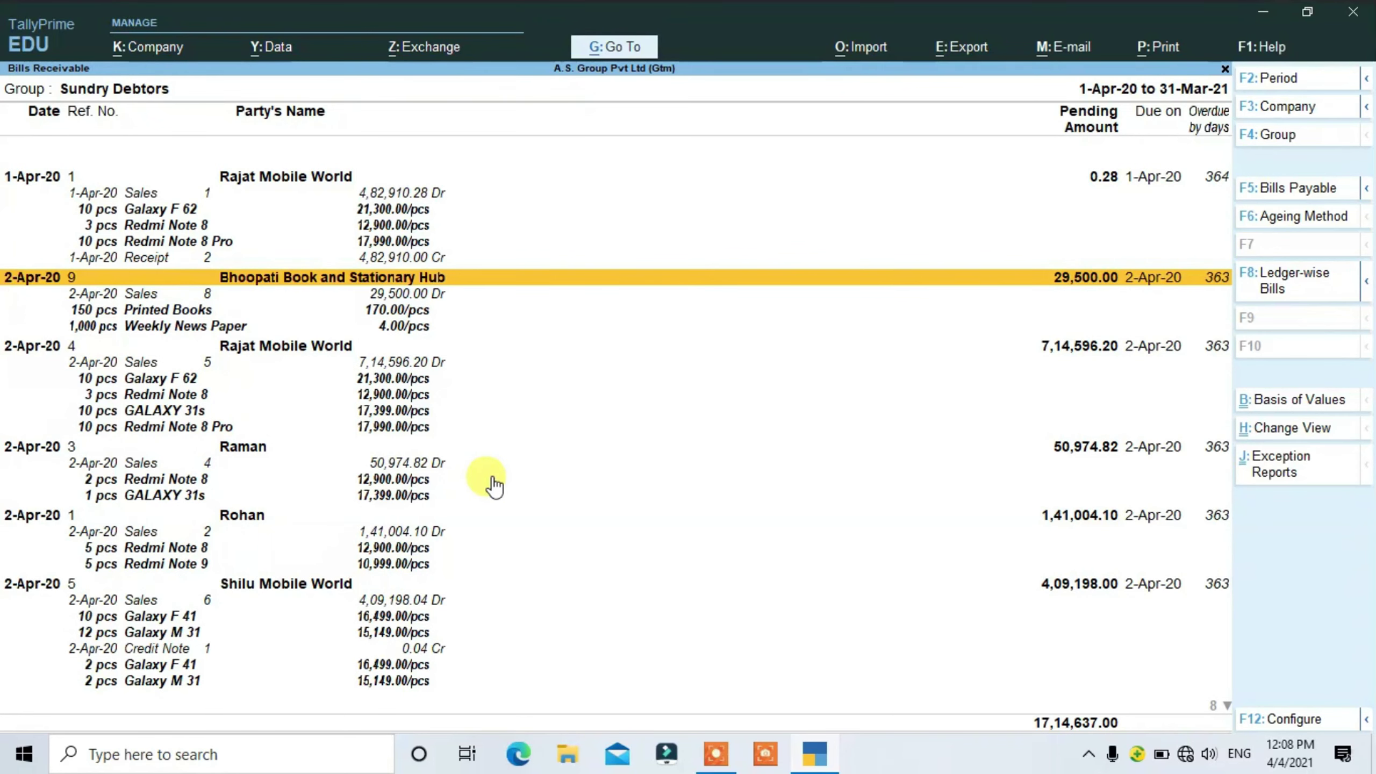
{"action": "key", "text": "Escape"}
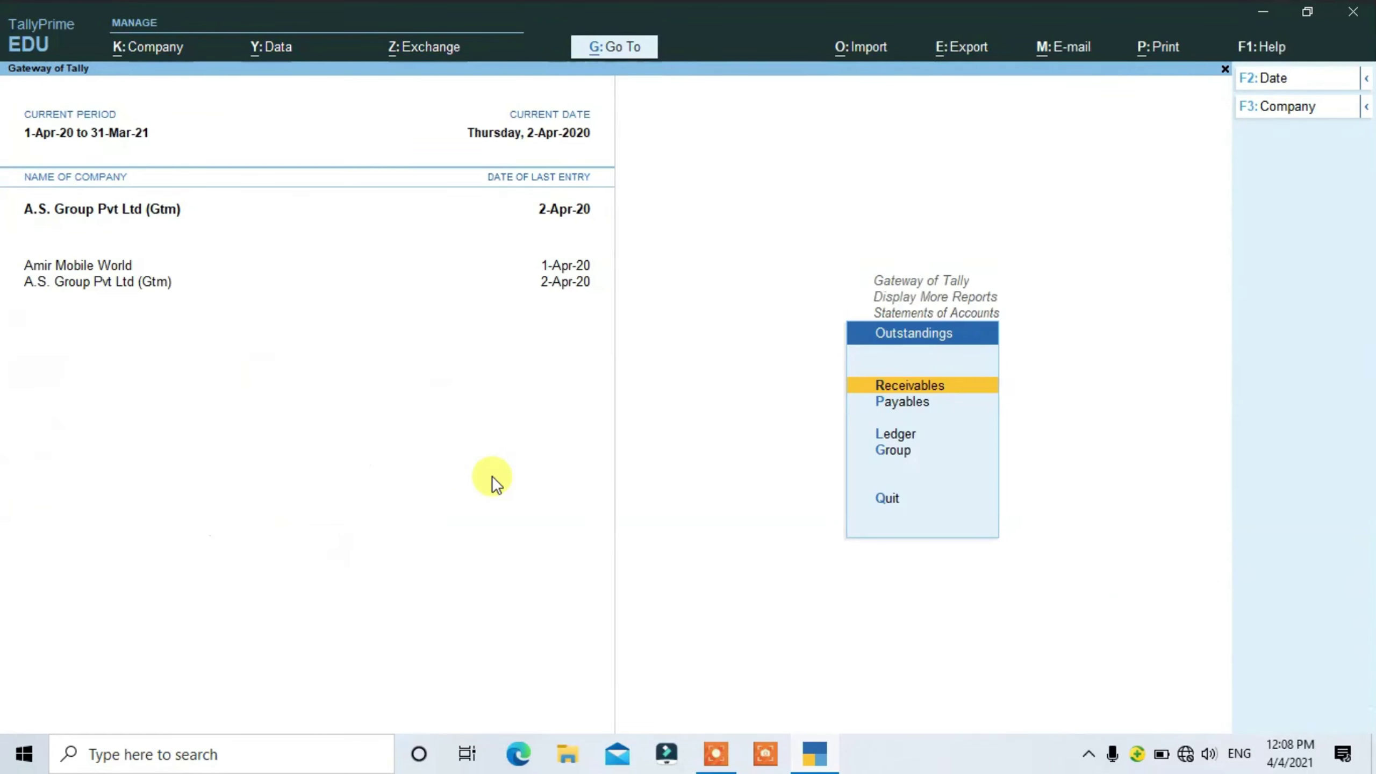
{"action": "key", "text": "Escape"}
{"action": "key", "text": "Escape"}
{"action": "key", "text": "Escape"}
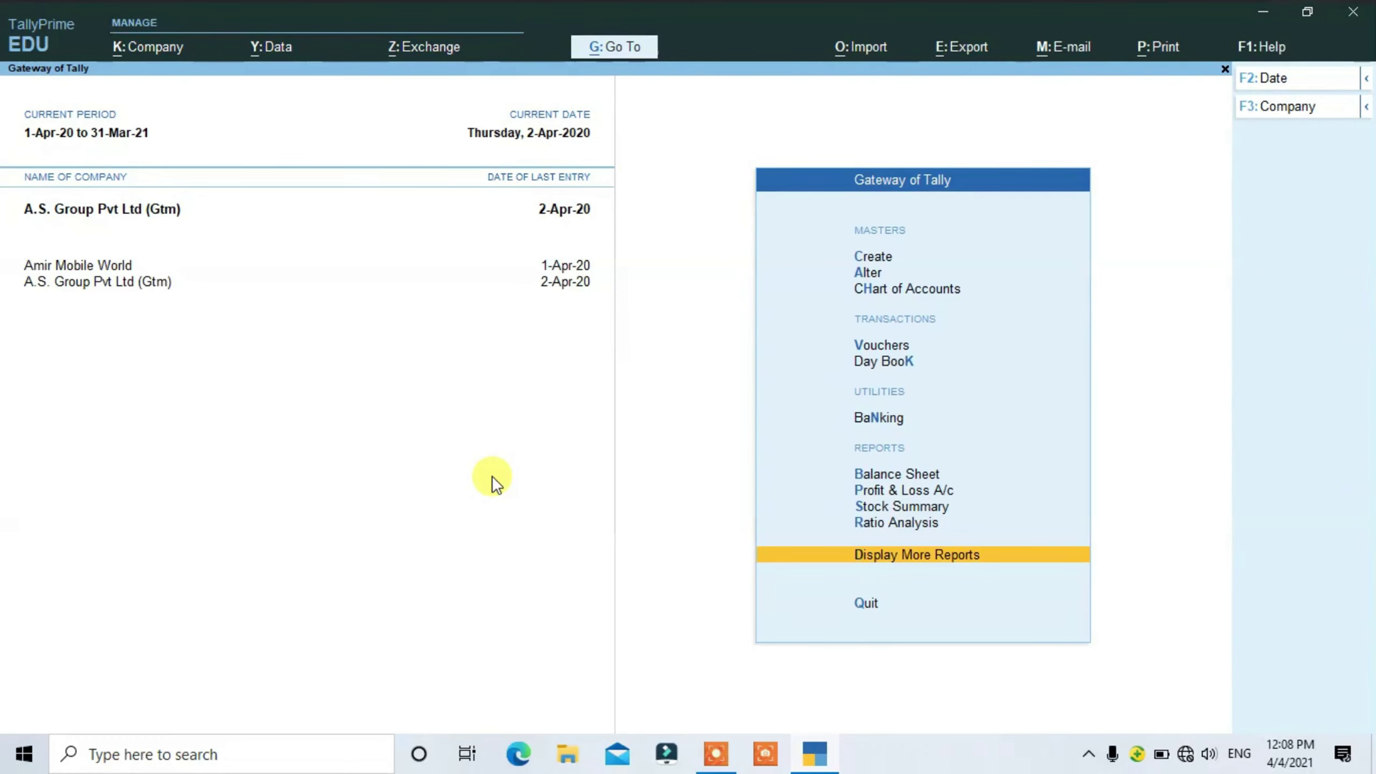
Start a new Receipt voucher from voucher entry and set its voucher mode to Double Entry.
{"action": "key", "text": "Up"}
{"action": "key", "text": "Up"}
{"action": "key", "text": "Up"}
{"action": "key", "text": "Up"}
{"action": "key", "text": "Up"}
{"action": "key", "text": "Up"}
{"action": "key", "text": "Up"}
{"action": "key", "text": "Up"}
{"action": "key", "text": "Down"}
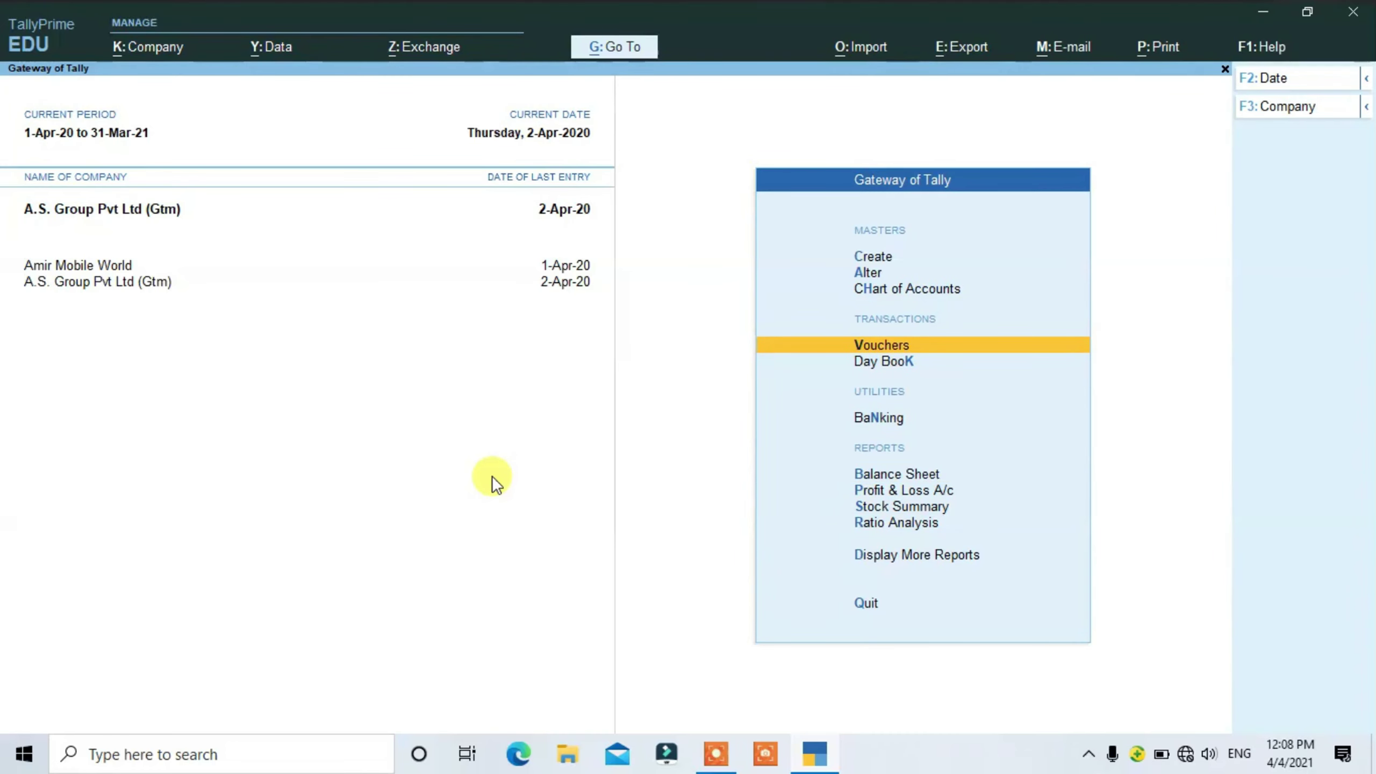
{"action": "key", "text": "Return"}
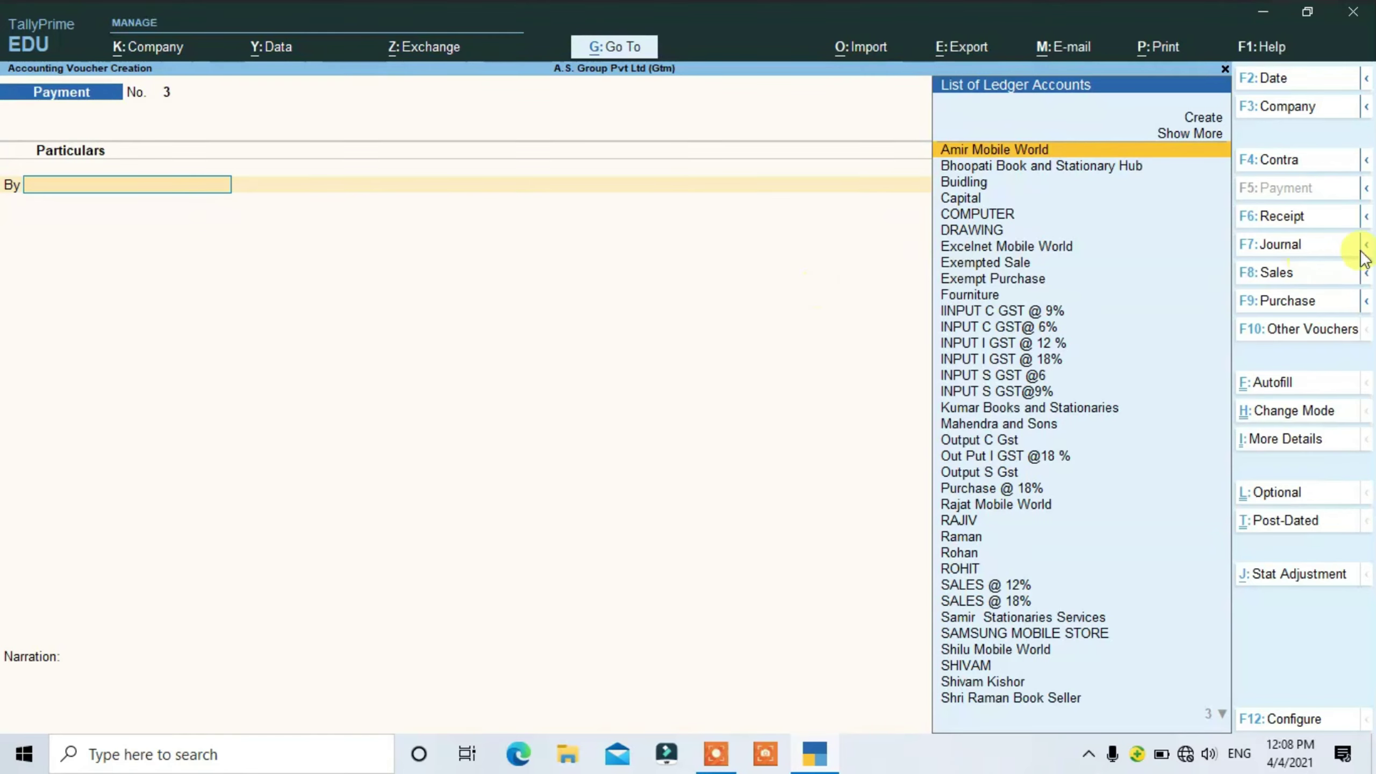
{"action": "left_click", "coordinate": [1280, 218]}
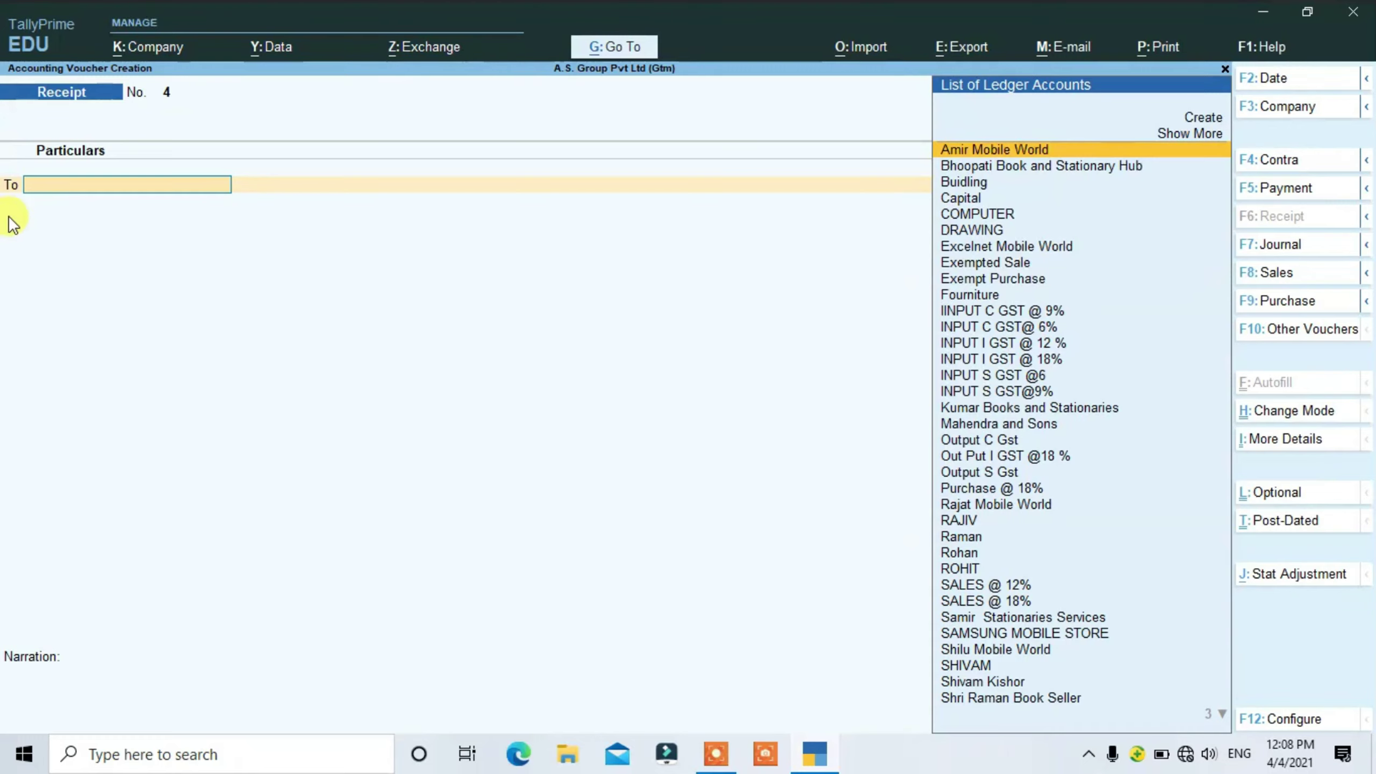
{"action": "left_click", "coordinate": [1287, 413]}
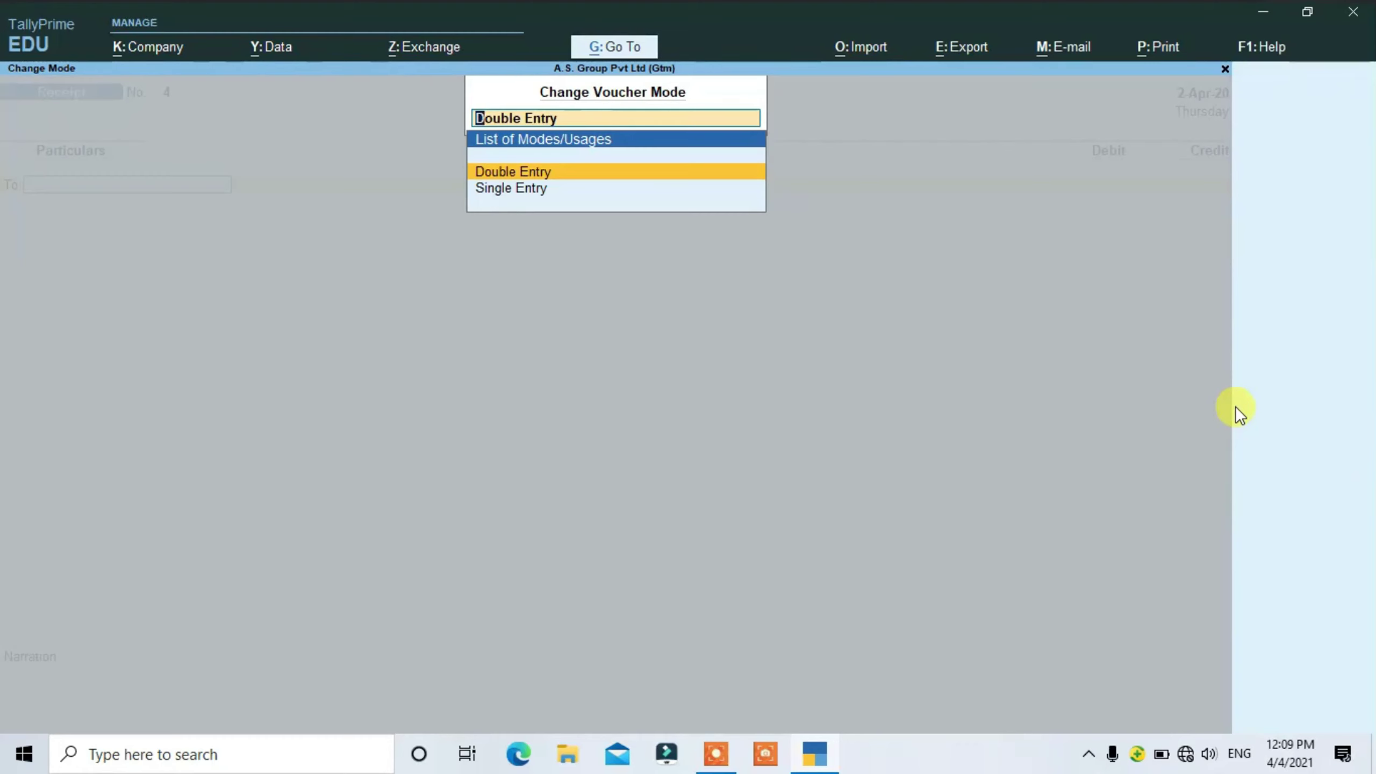
{"action": "key", "text": "Return"}
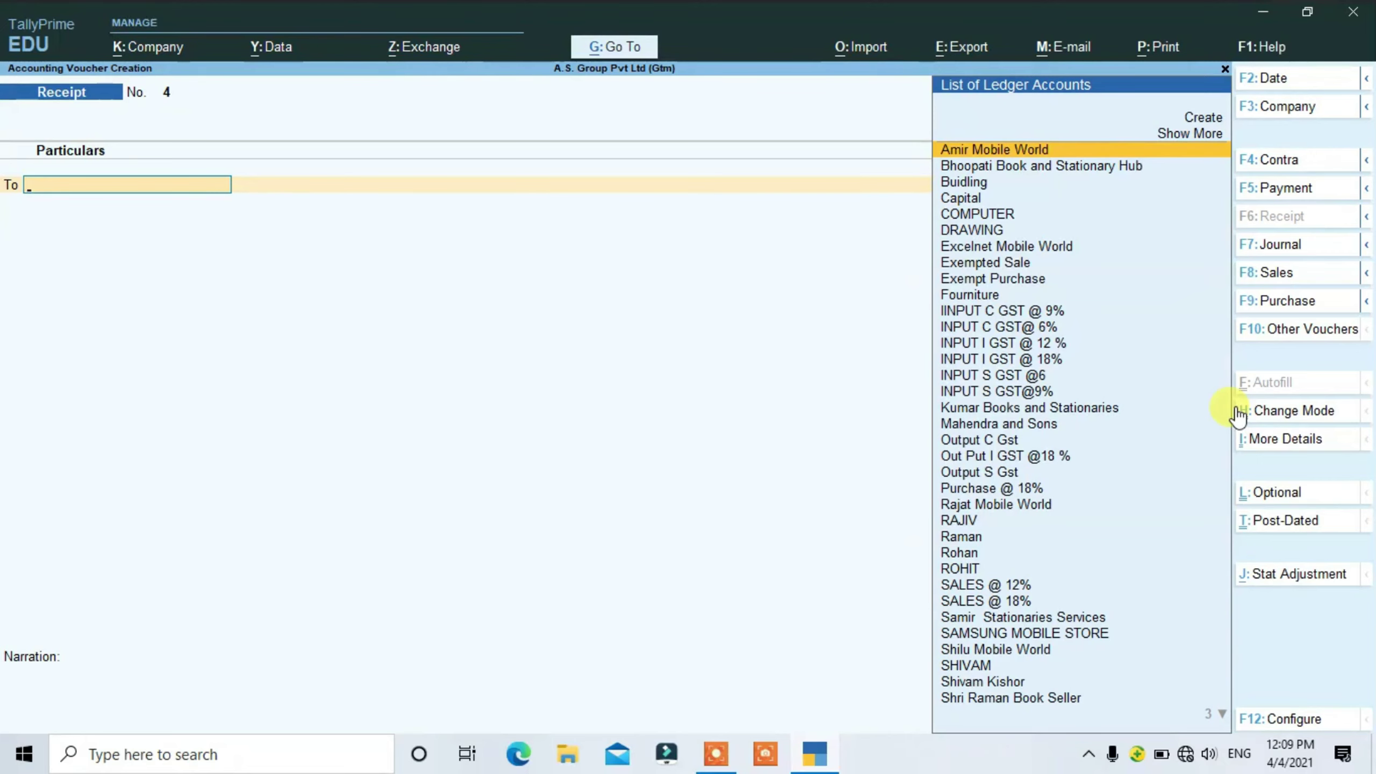
Credit Bhoopati Book and Stationary Hub with 19,500 in the receipt, adjusted as Agst Ref against bill 9.
{"action": "key", "text": "Down"}
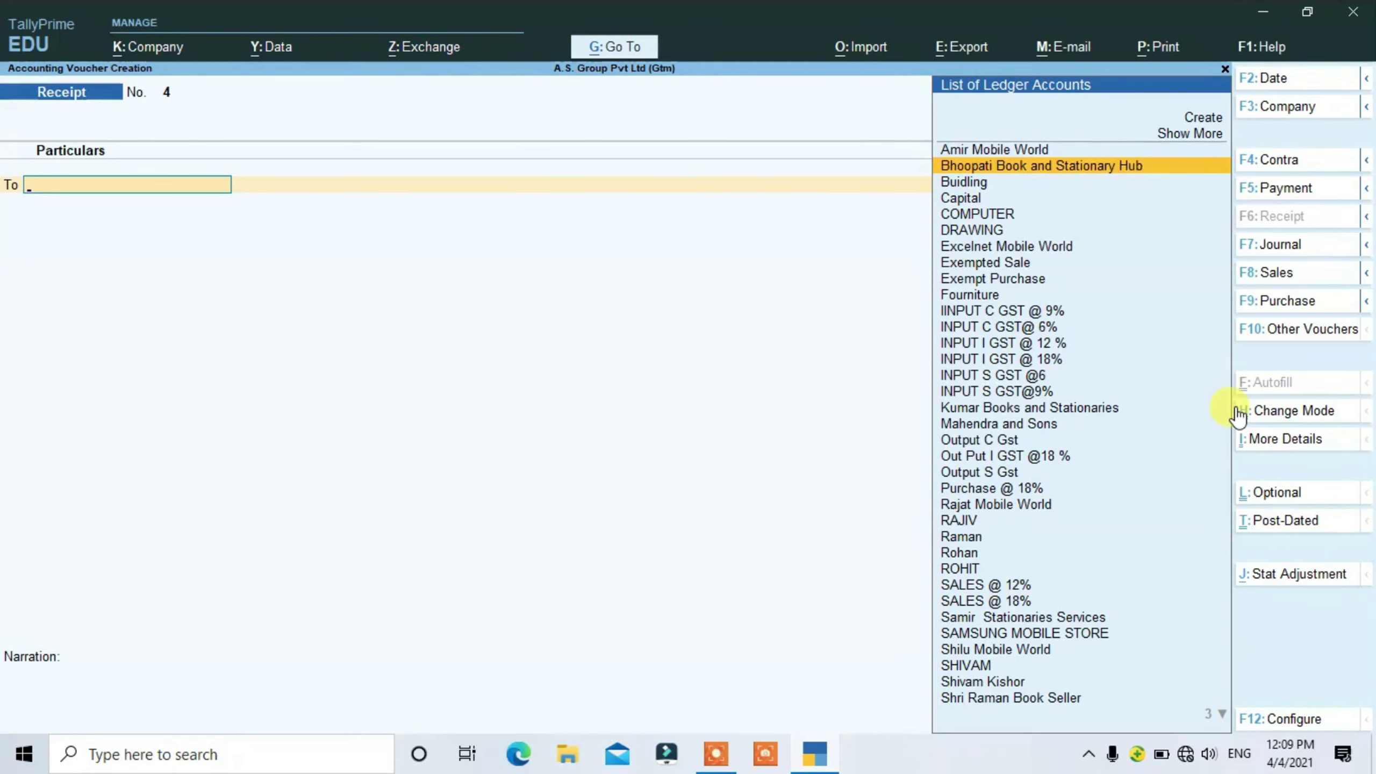
{"action": "key", "text": "Return"}
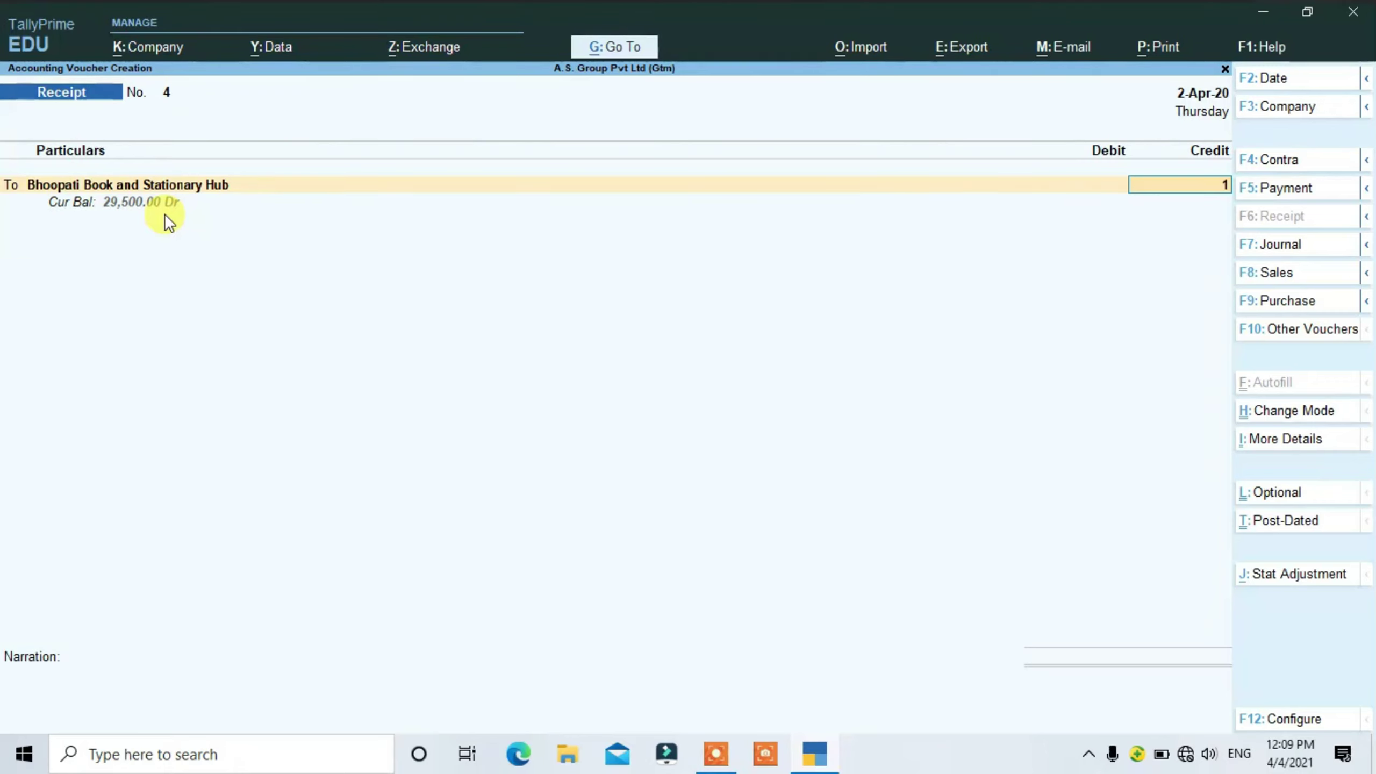
{"action": "type", "text": "500"}
{"action": "key", "text": "Return"}
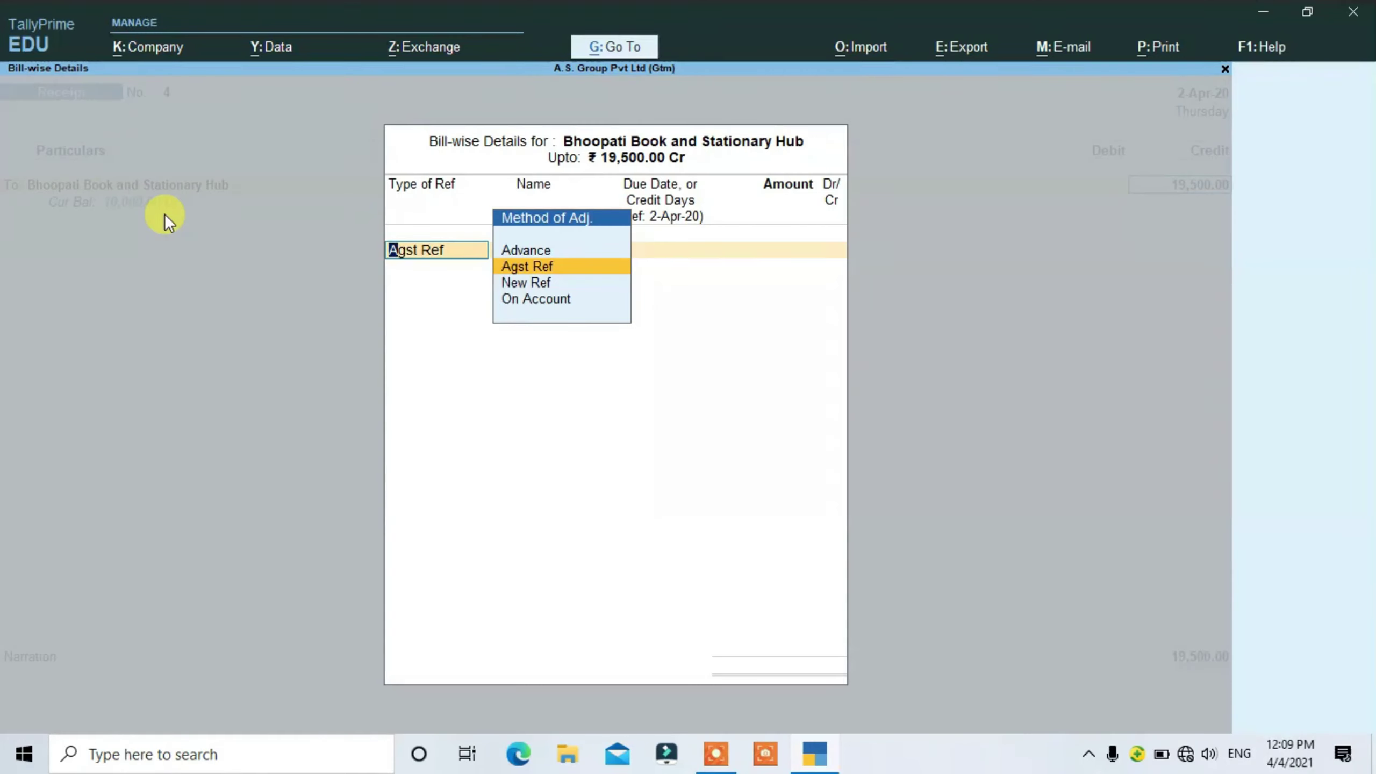
{"action": "key", "text": "Return"}
{"action": "key", "text": "Return"}
{"action": "key", "text": "Return"}
{"action": "key", "text": "Return"}
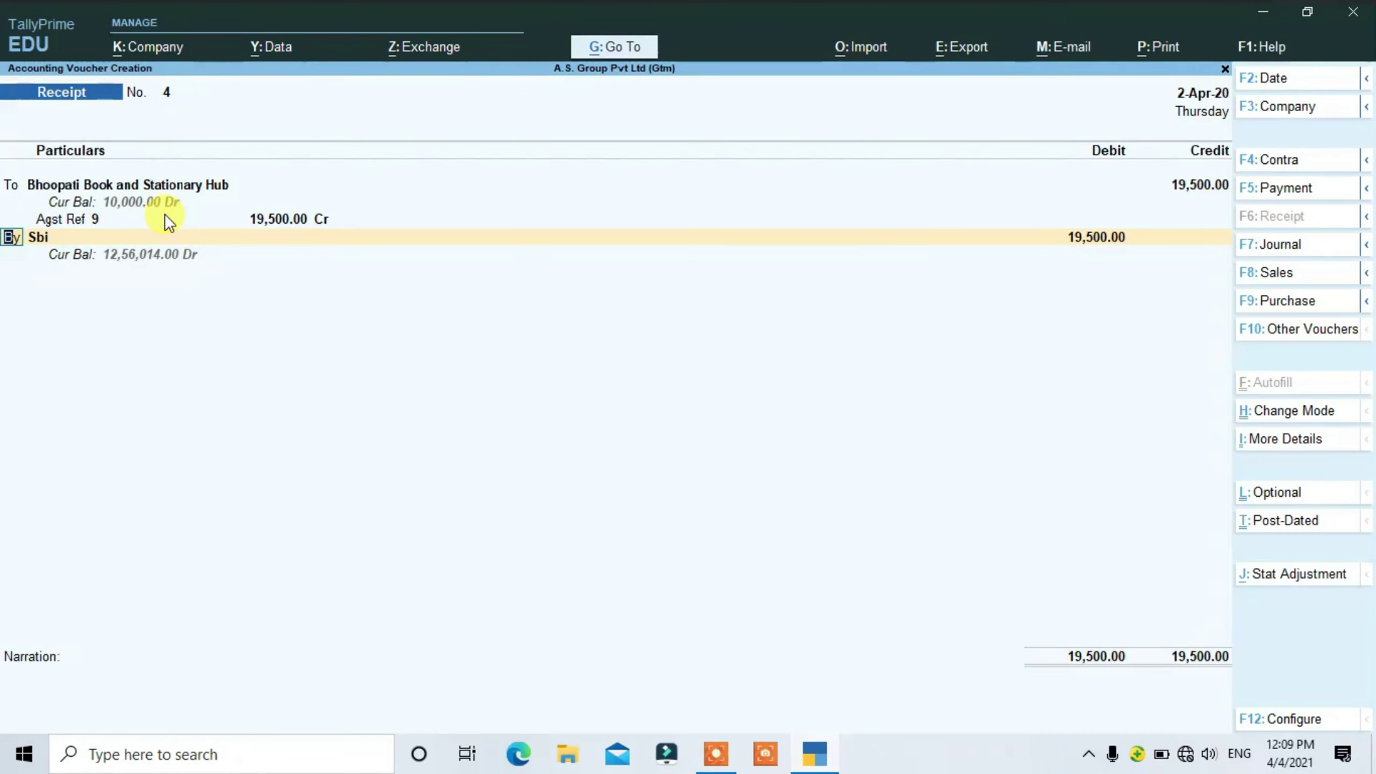
Debit the Sbi ledger with 19,500 as Cheque/DD dated 2-Apr-20 and save the receipt voucher.
{"action": "key", "text": "Return"}
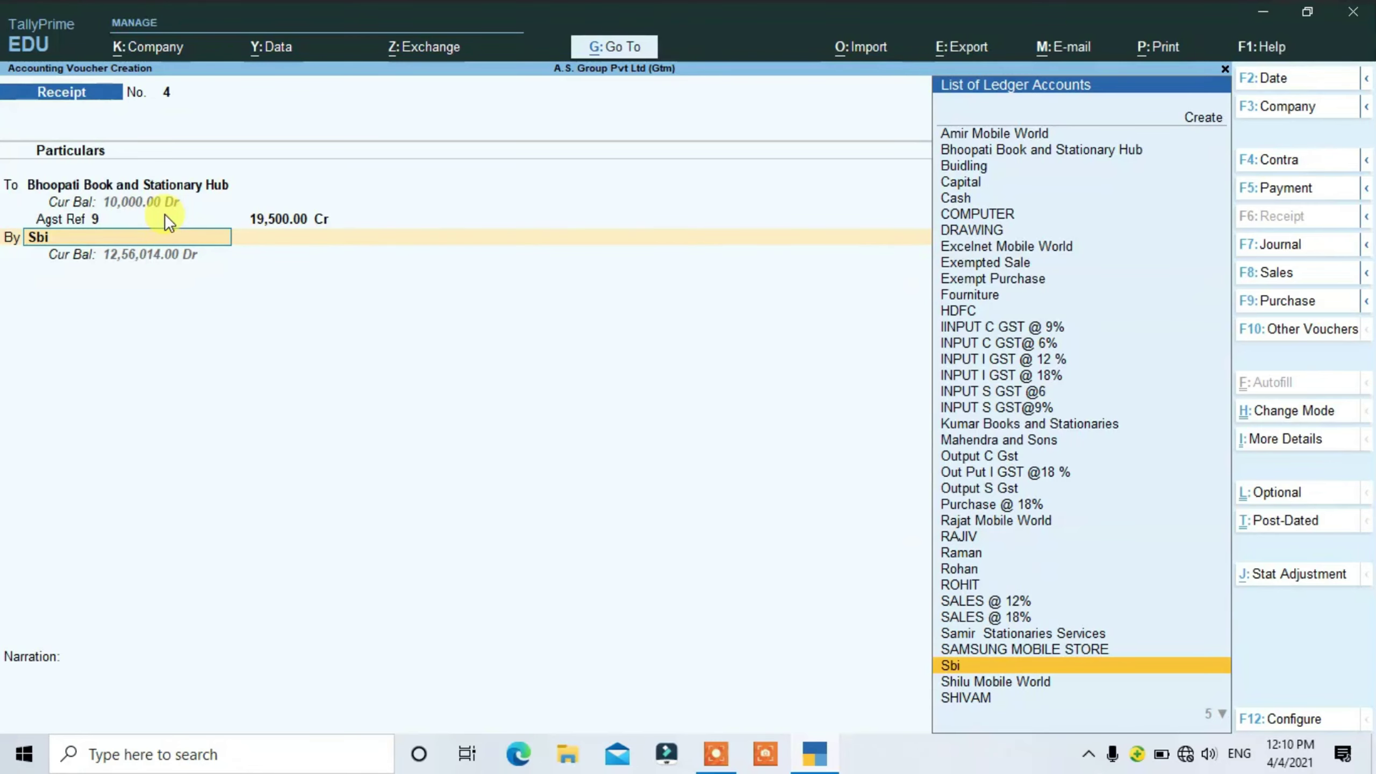
{"action": "key", "text": "Return"}
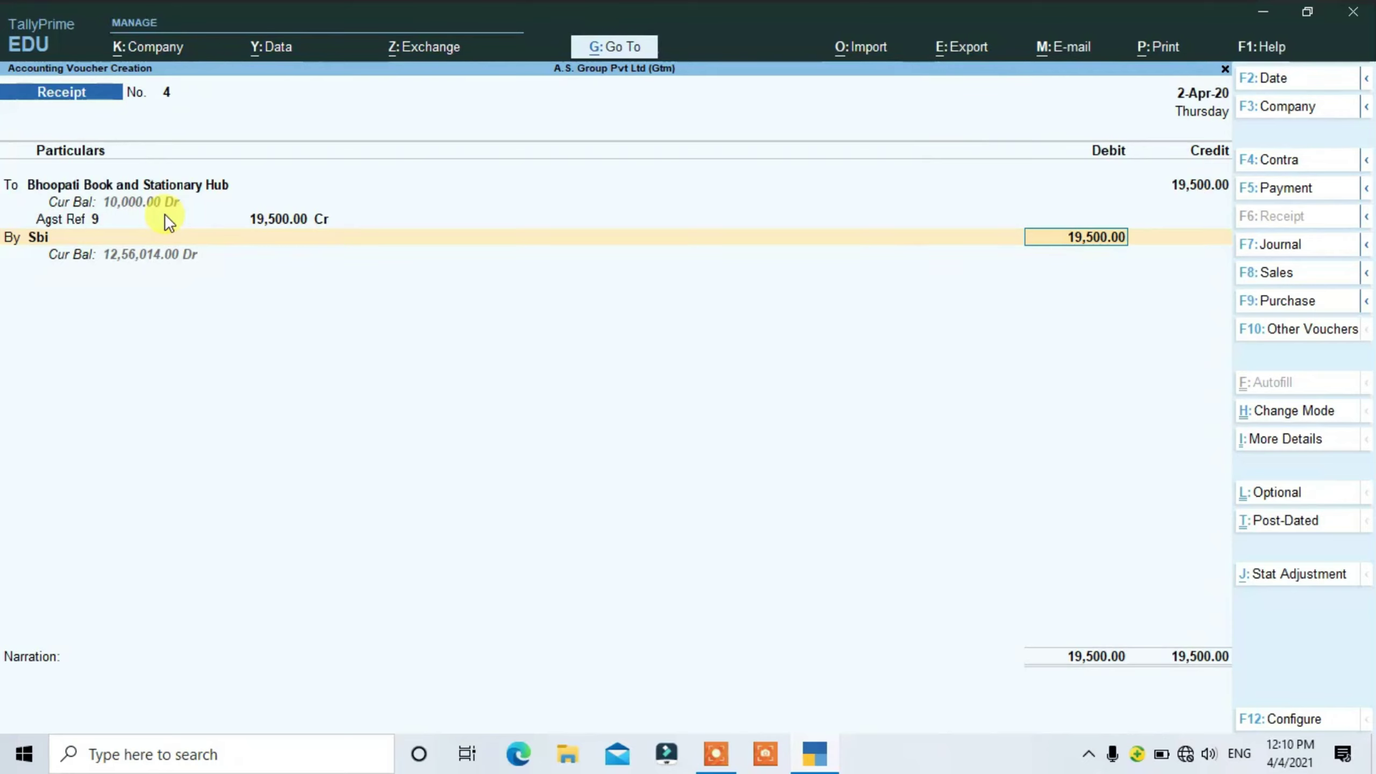
{"action": "key", "text": "Return"}
{"action": "key", "text": "Return"}
{"action": "key", "text": "Return"}
{"action": "key", "text": "Return"}
{"action": "key", "text": "Return"}
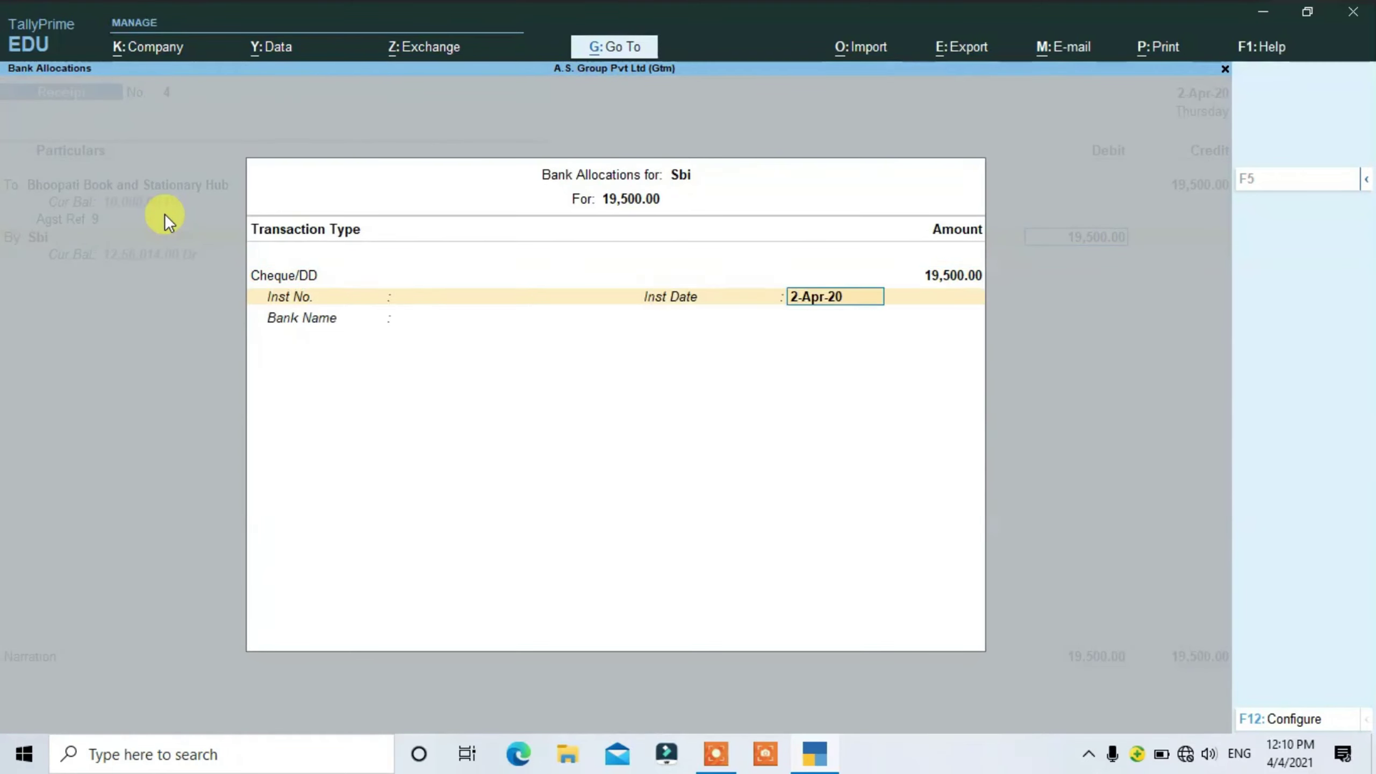
{"action": "key", "text": "Return"}
{"action": "key", "text": "Return"}
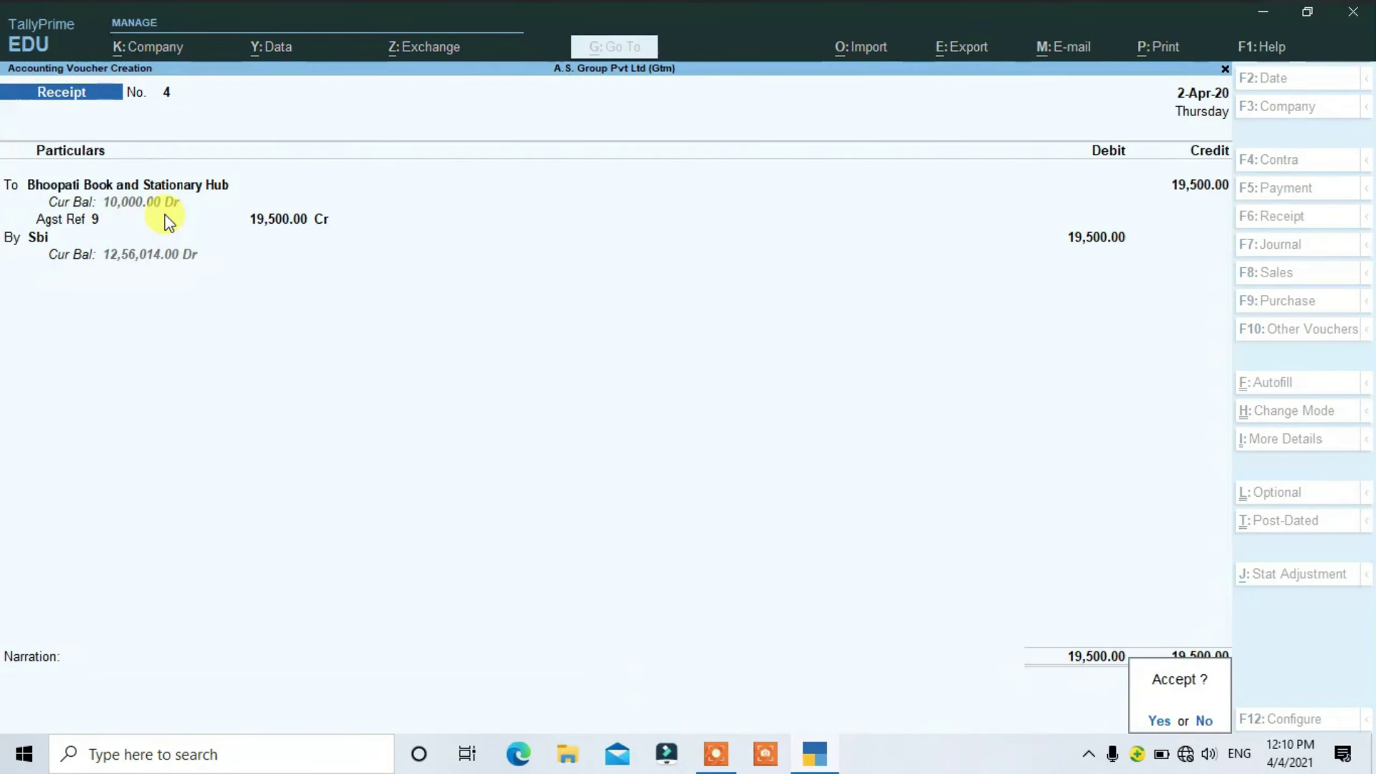
{"action": "key", "text": "Return"}
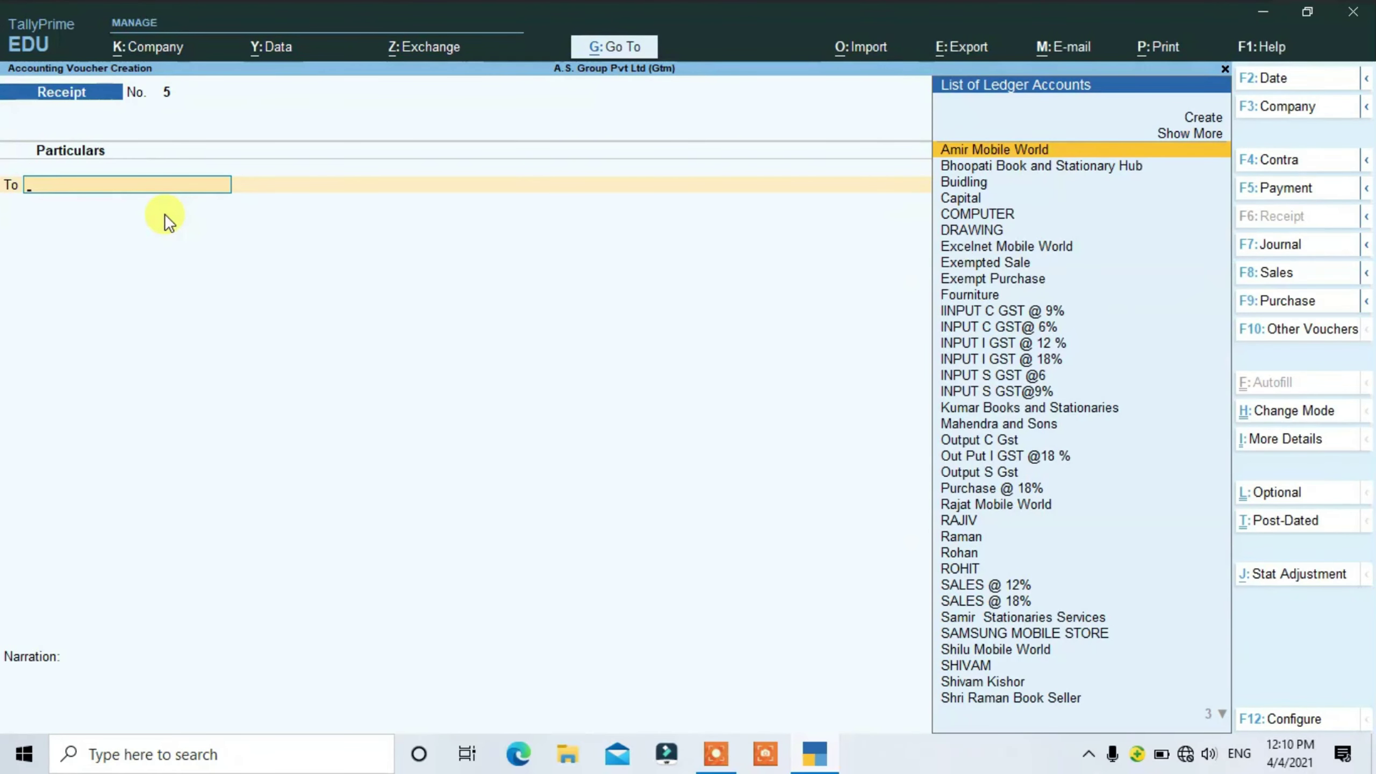
Leave voucher entry and open the Bills Receivable report.
{"action": "key", "text": "Escape"}
{"action": "key", "text": "Return"}
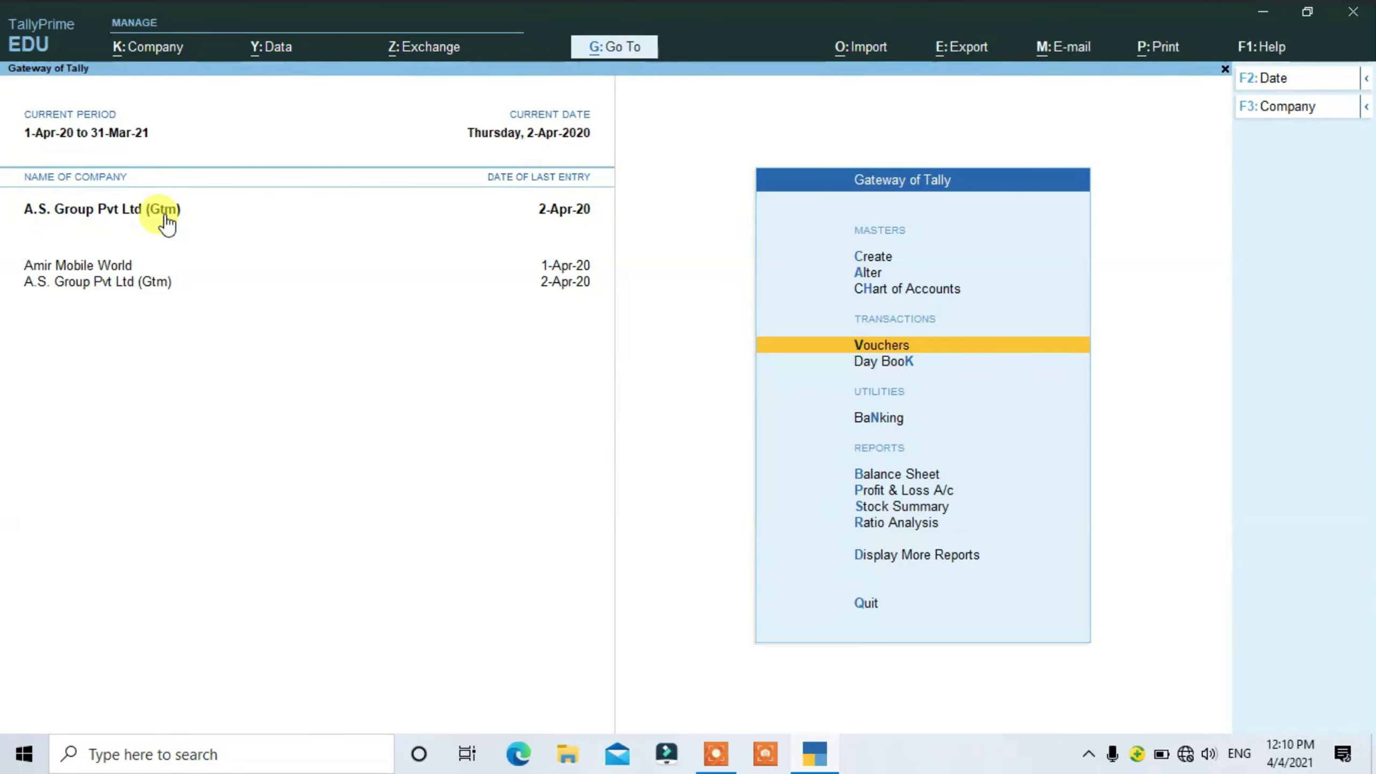
{"action": "key", "text": "Down"}
{"action": "key", "text": "Down"}
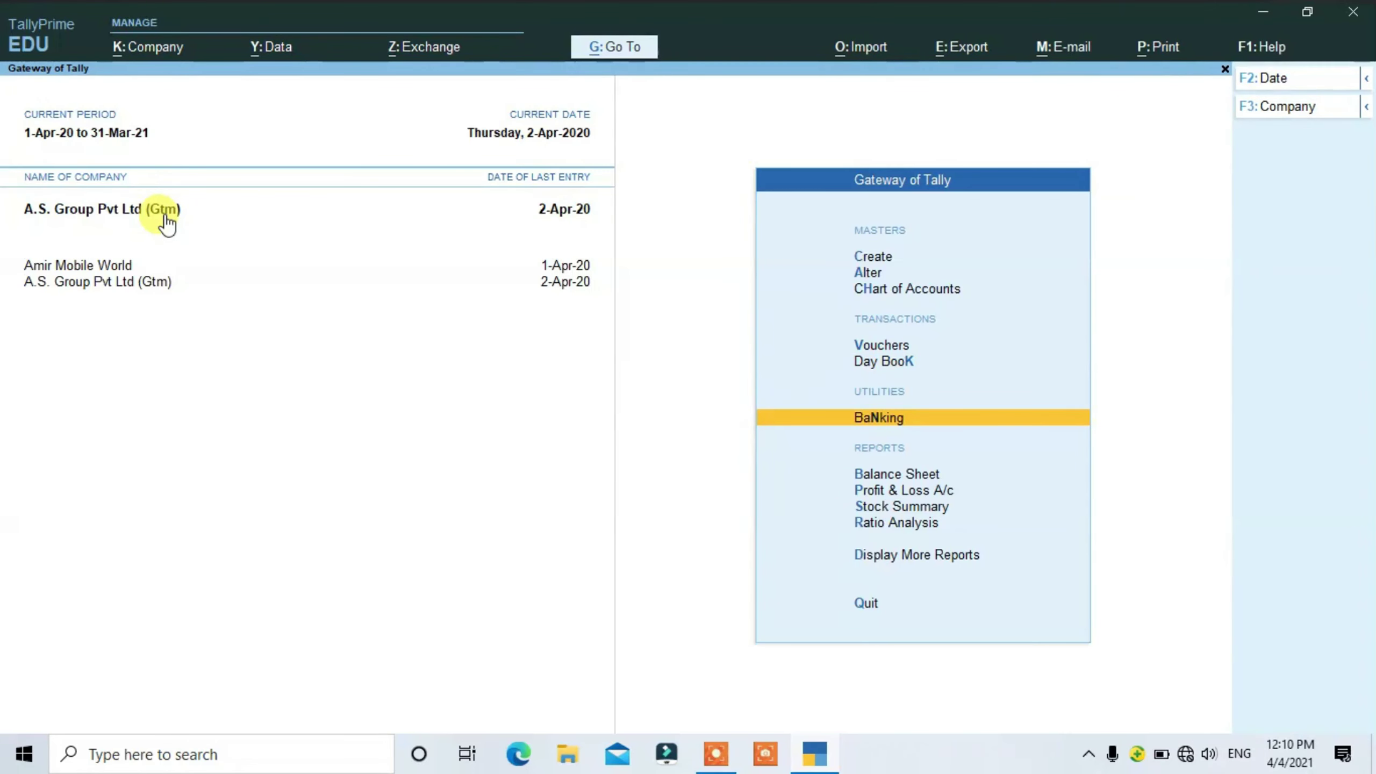
{"action": "key", "text": "alt+g"}
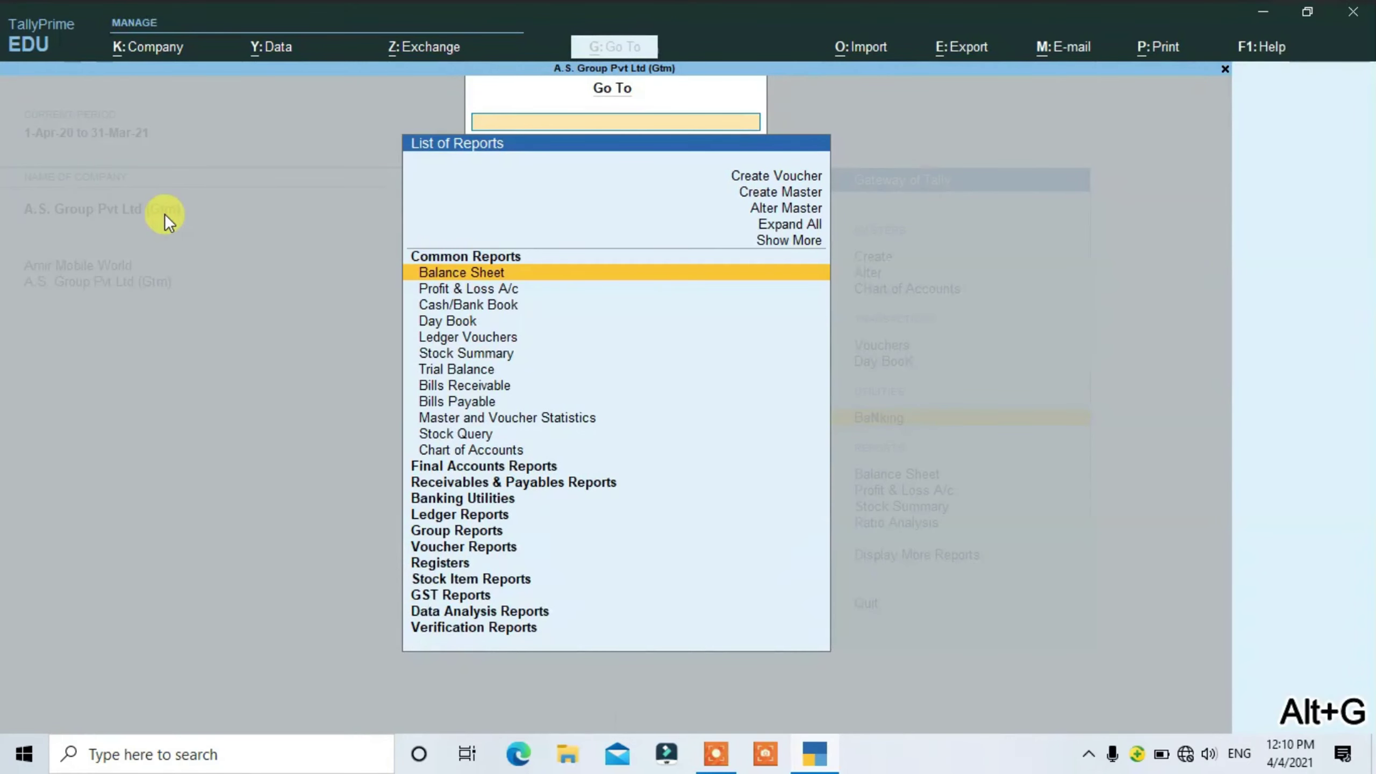
{"action": "type", "text": "Bill"}
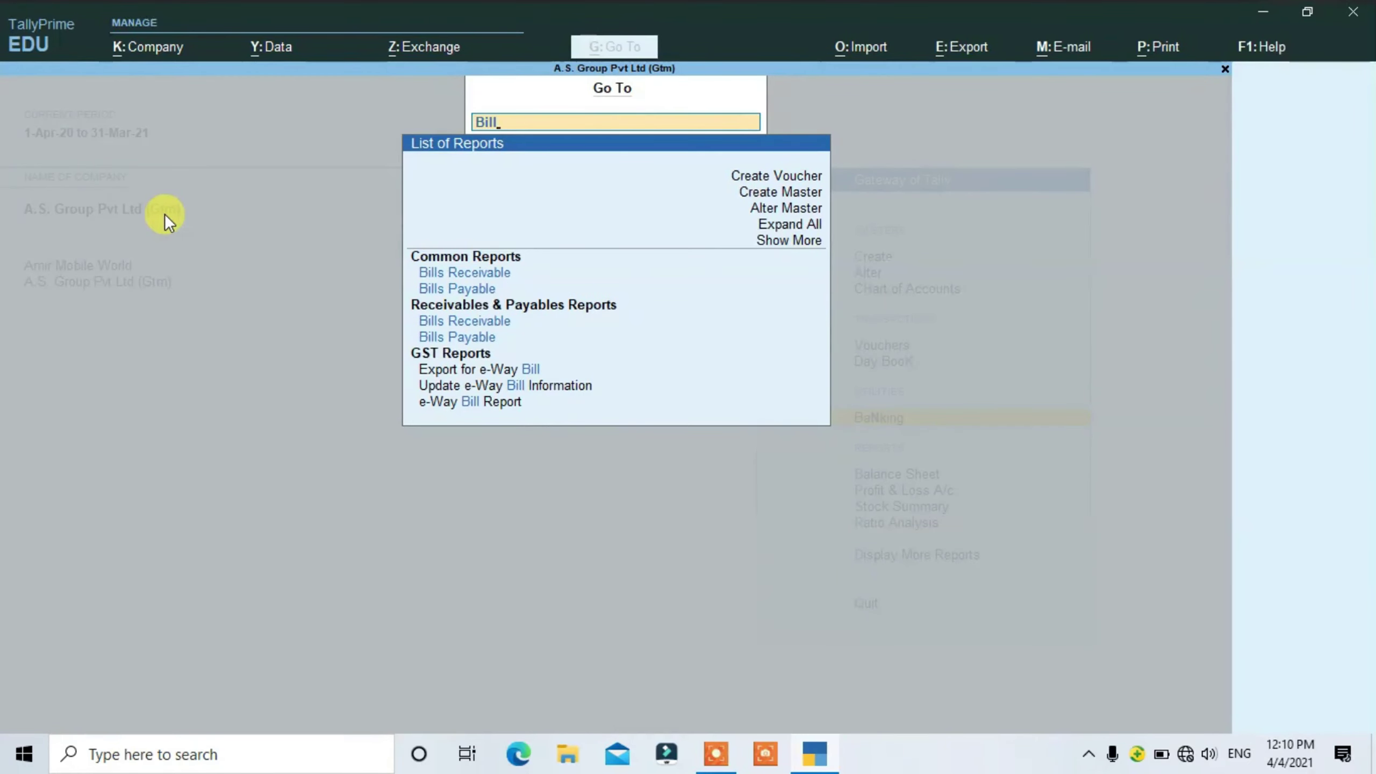
{"action": "key", "text": "Return"}
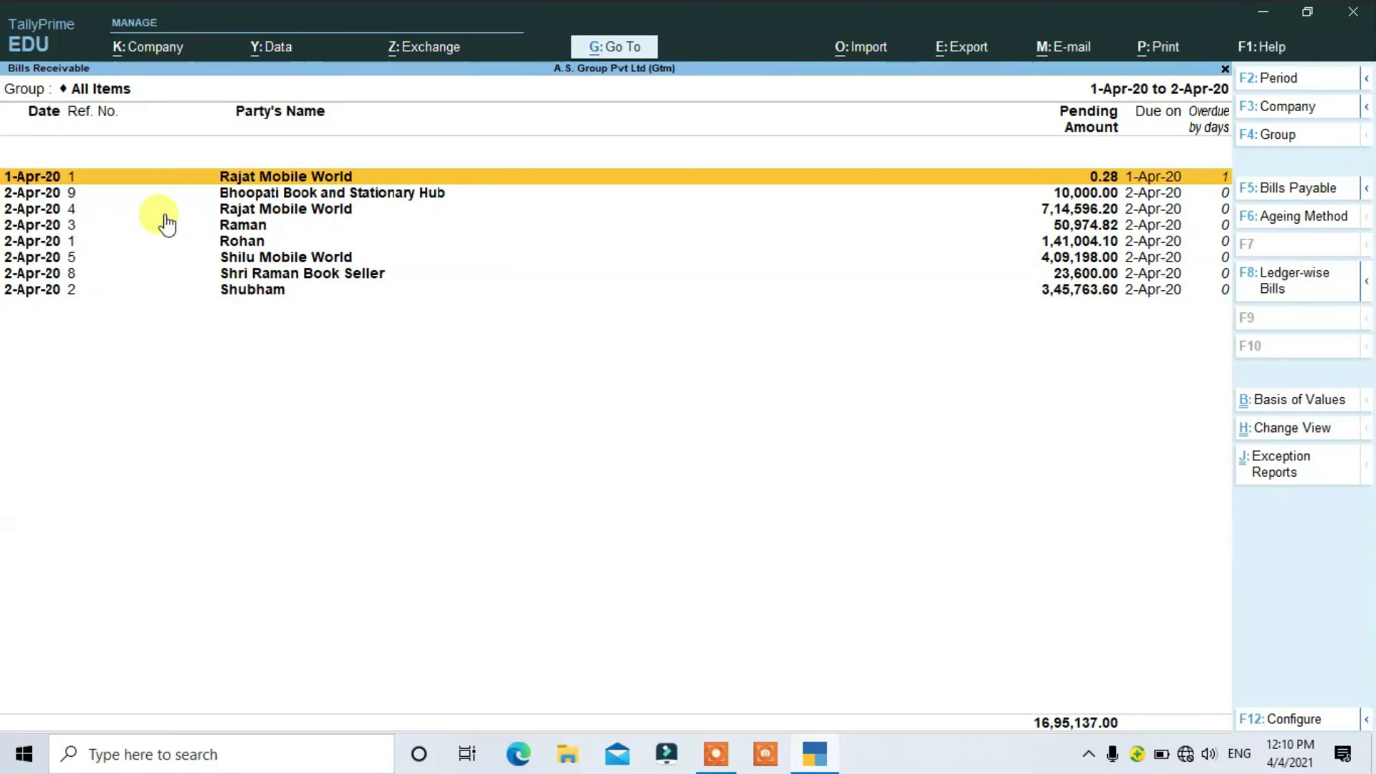
Expand Bills Receivable to the detailed view, examine the Bhoopati Book and Stationary Hub bill, and return to the Gateway of Tally.
{"action": "key", "text": "Down"}
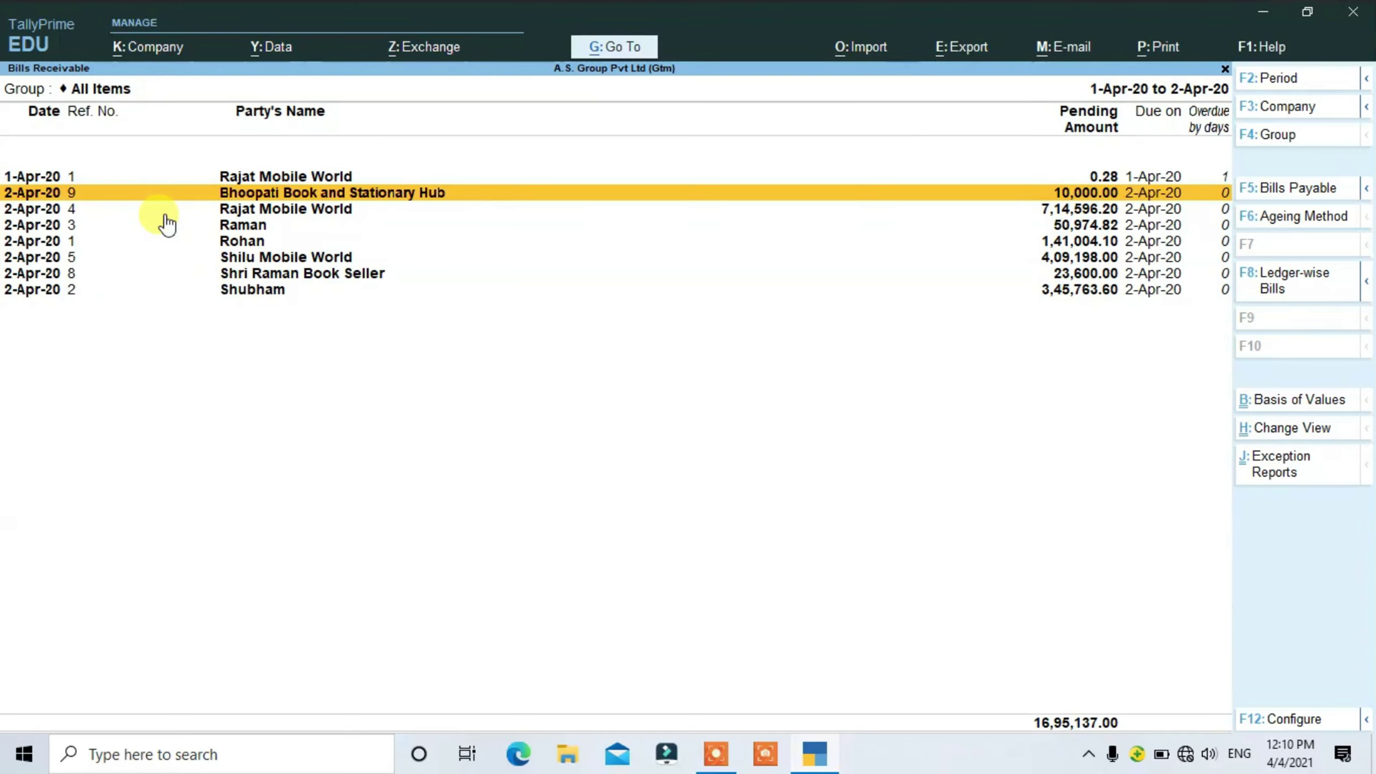
{"action": "key", "text": "alt"}
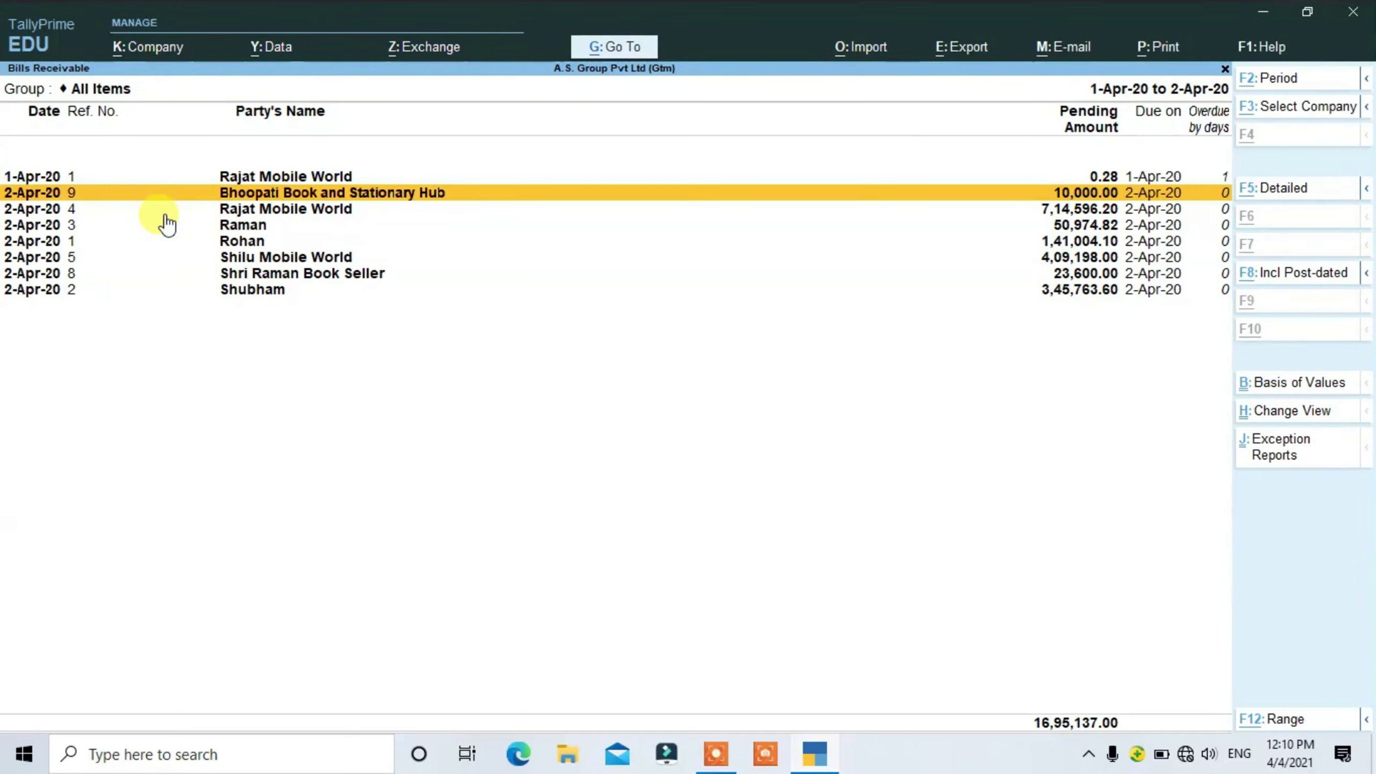
{"action": "key", "text": "alt+F1"}
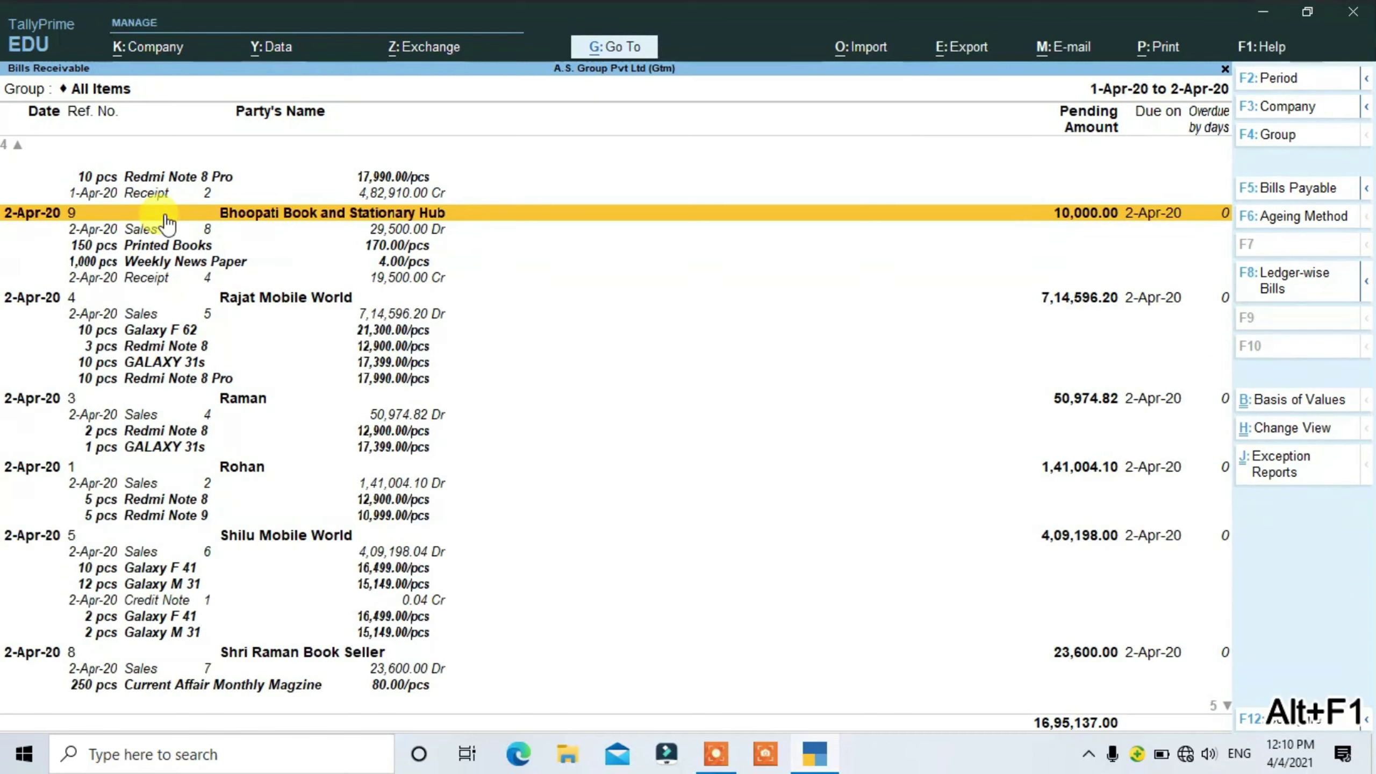
{"action": "key", "text": "Down"}
{"action": "key", "text": "Down"}
{"action": "key", "text": "Down"}
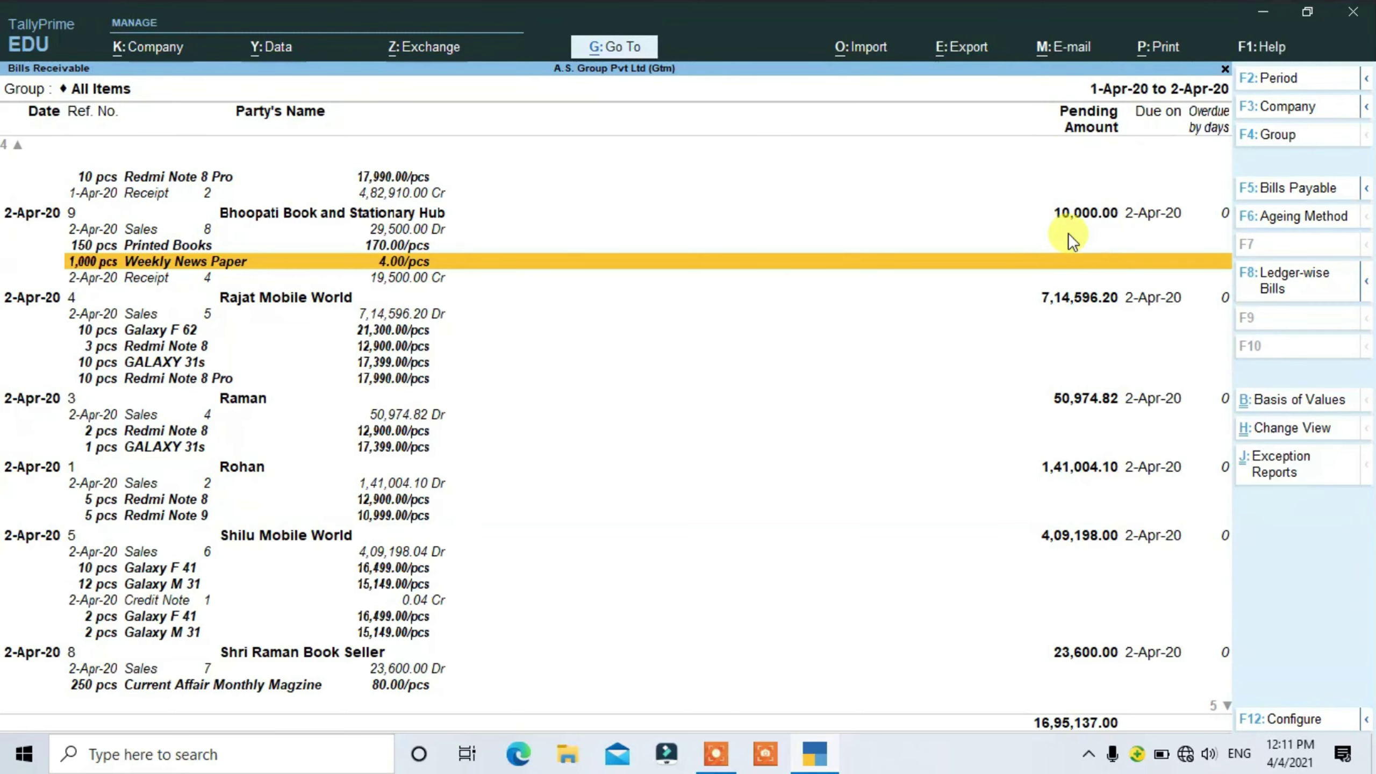
{"action": "key", "text": "Escape"}
{"action": "key", "text": "Escape"}
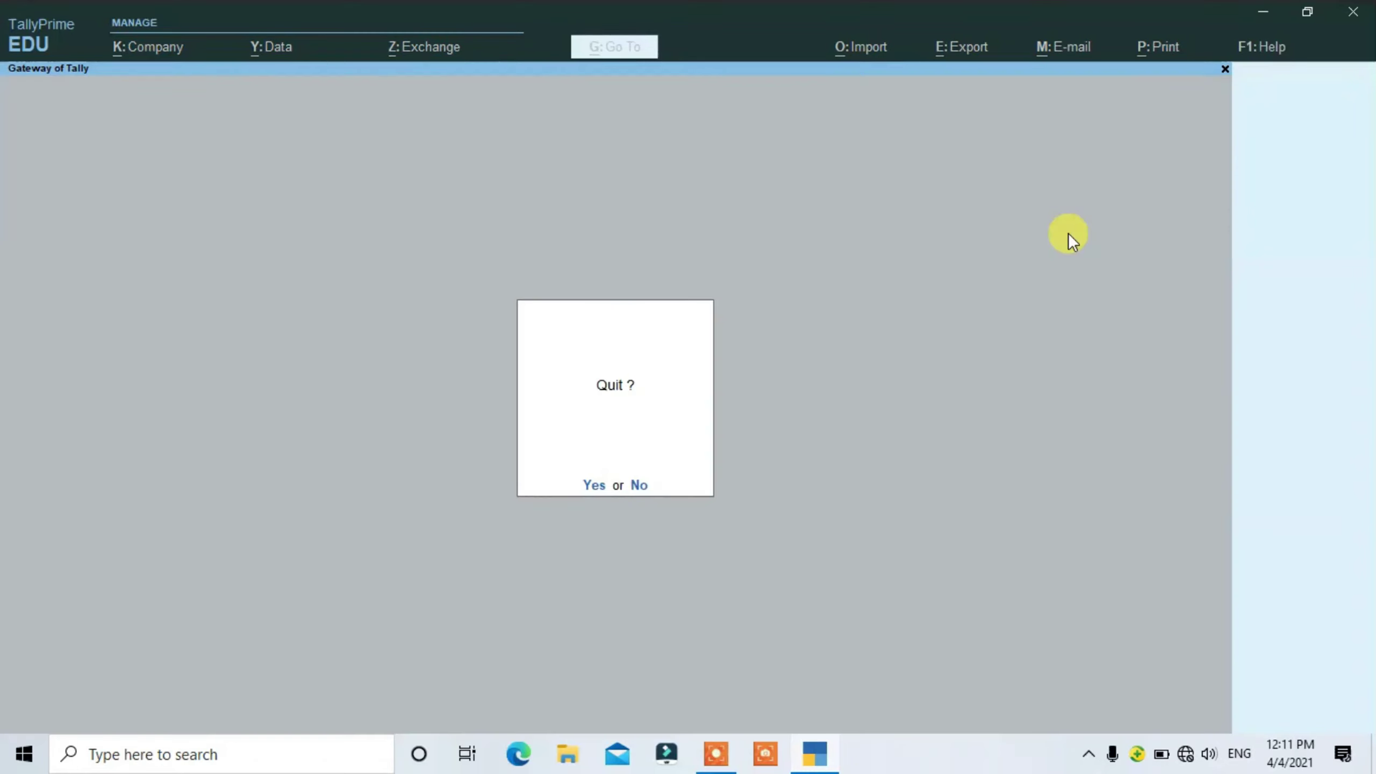
{"action": "key", "text": "Escape"}
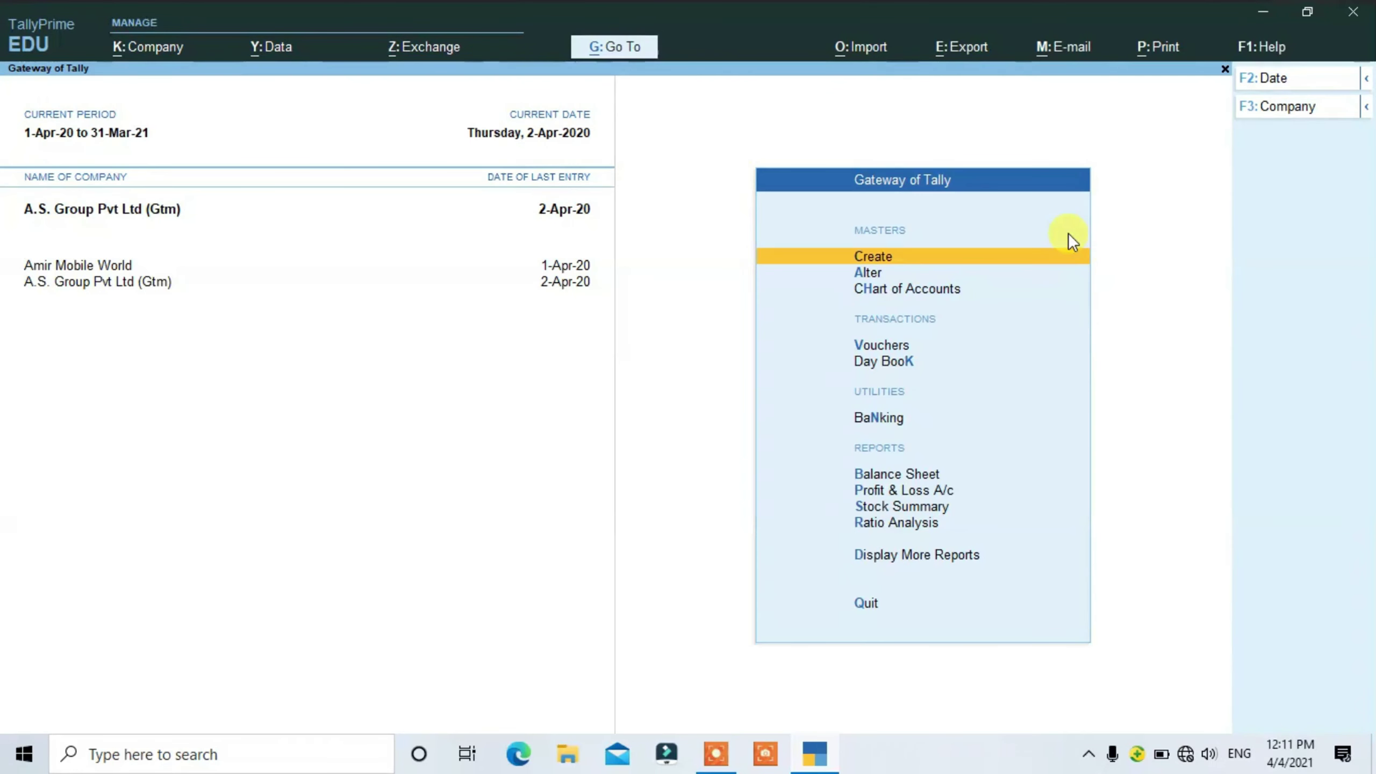
Start another Receipt voucher crediting Bhoopati Book and Stationary Hub with 10,000 as Agst Ref against bill 9.
{"action": "key", "text": "Down"}
{"action": "key", "text": "Down"}
{"action": "key", "text": "Down"}
{"action": "key", "text": "Down"}
{"action": "key", "text": "Up"}
{"action": "key", "text": "Return"}
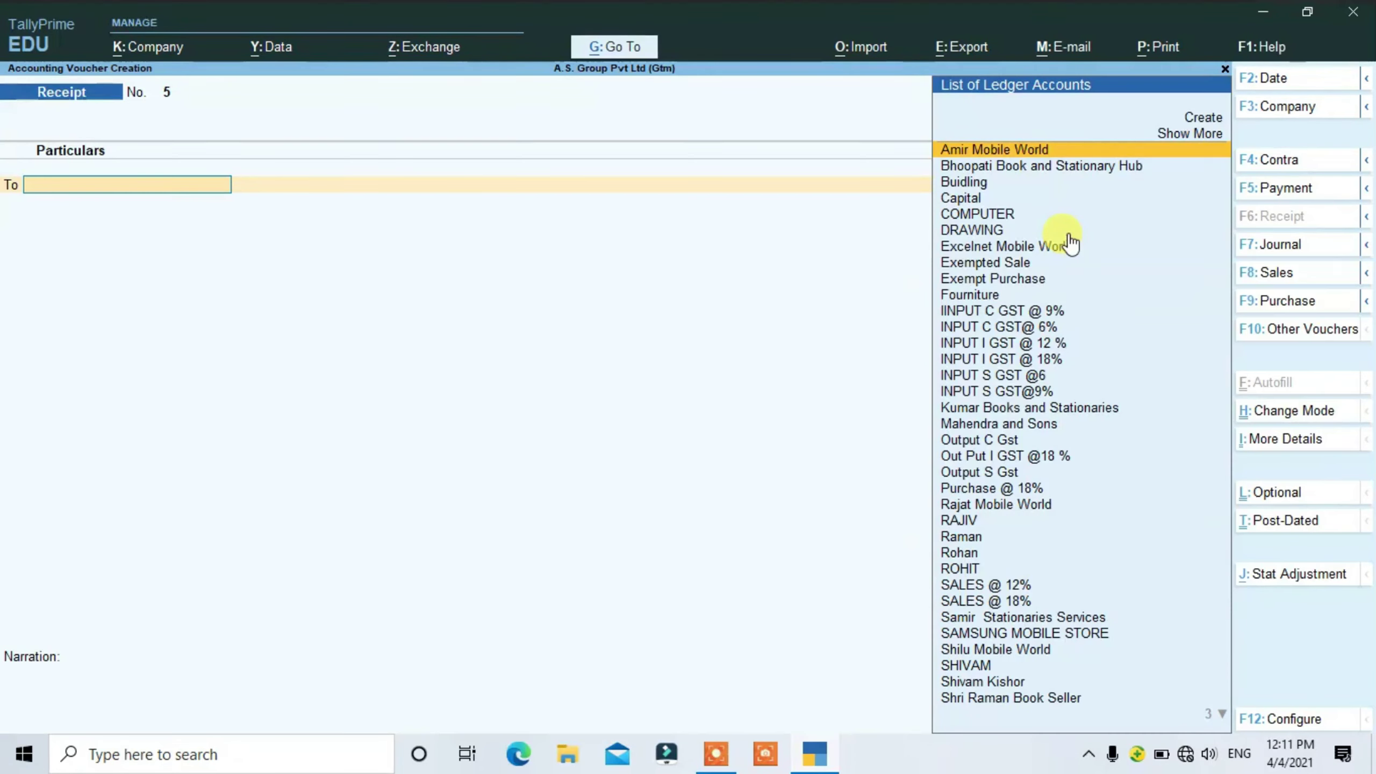
{"action": "key", "text": "Down"}
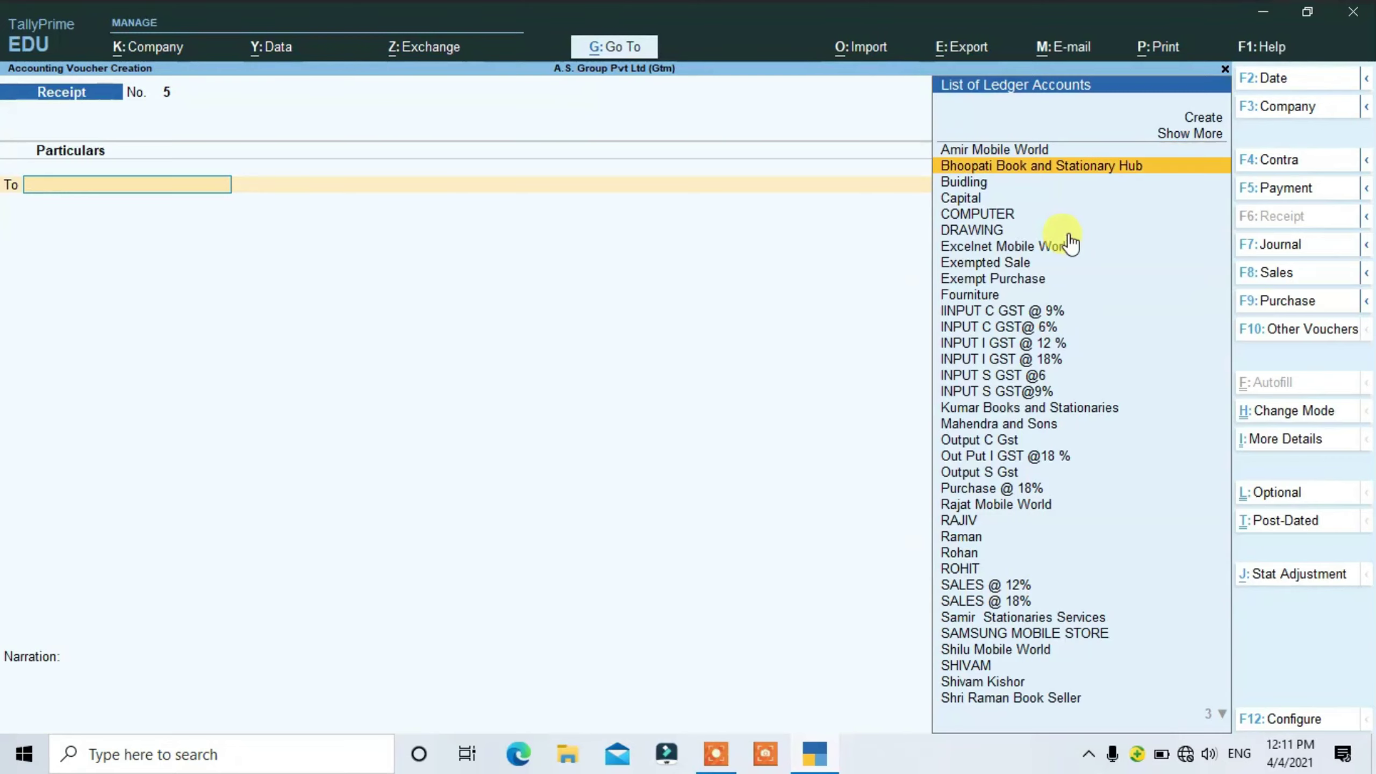
{"action": "key", "text": "Return"}
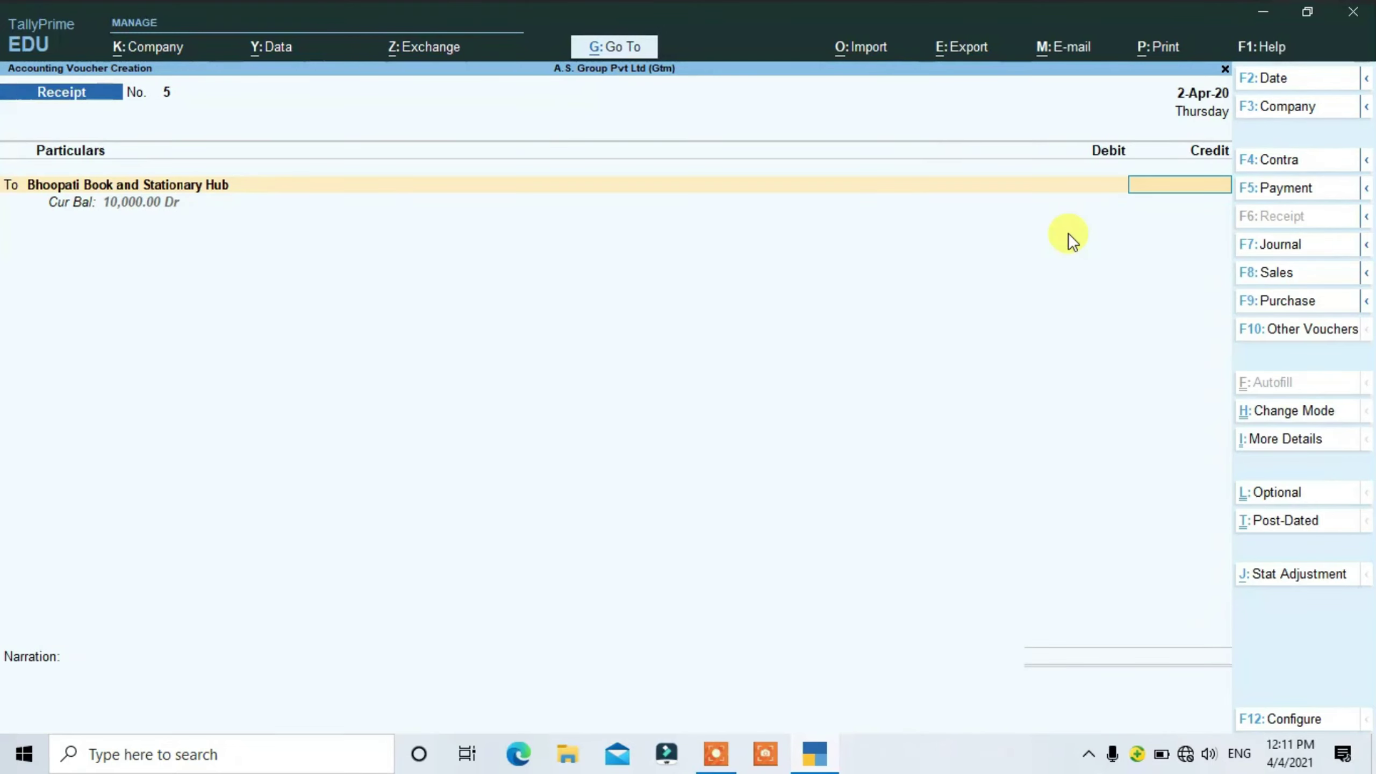
{"action": "type", "text": "10000"}
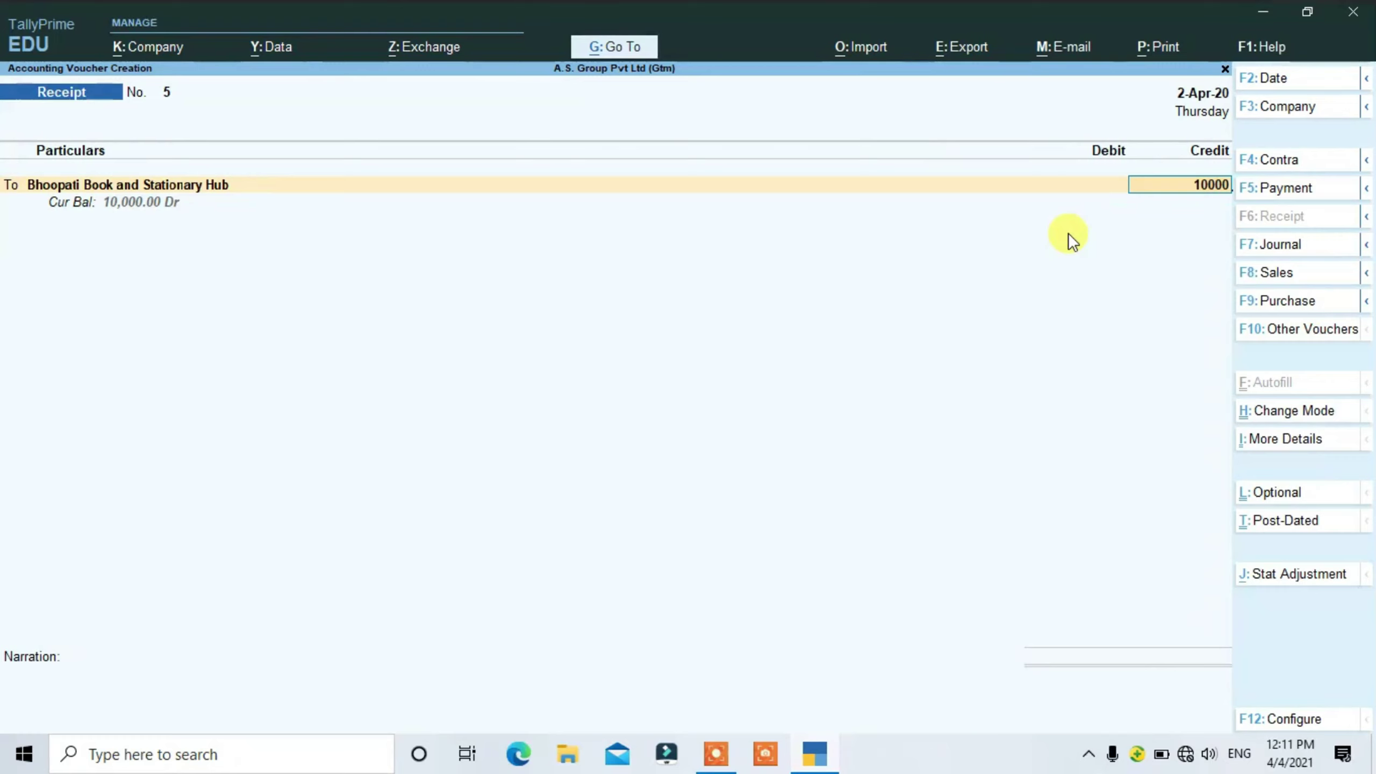
{"action": "key", "text": "Return"}
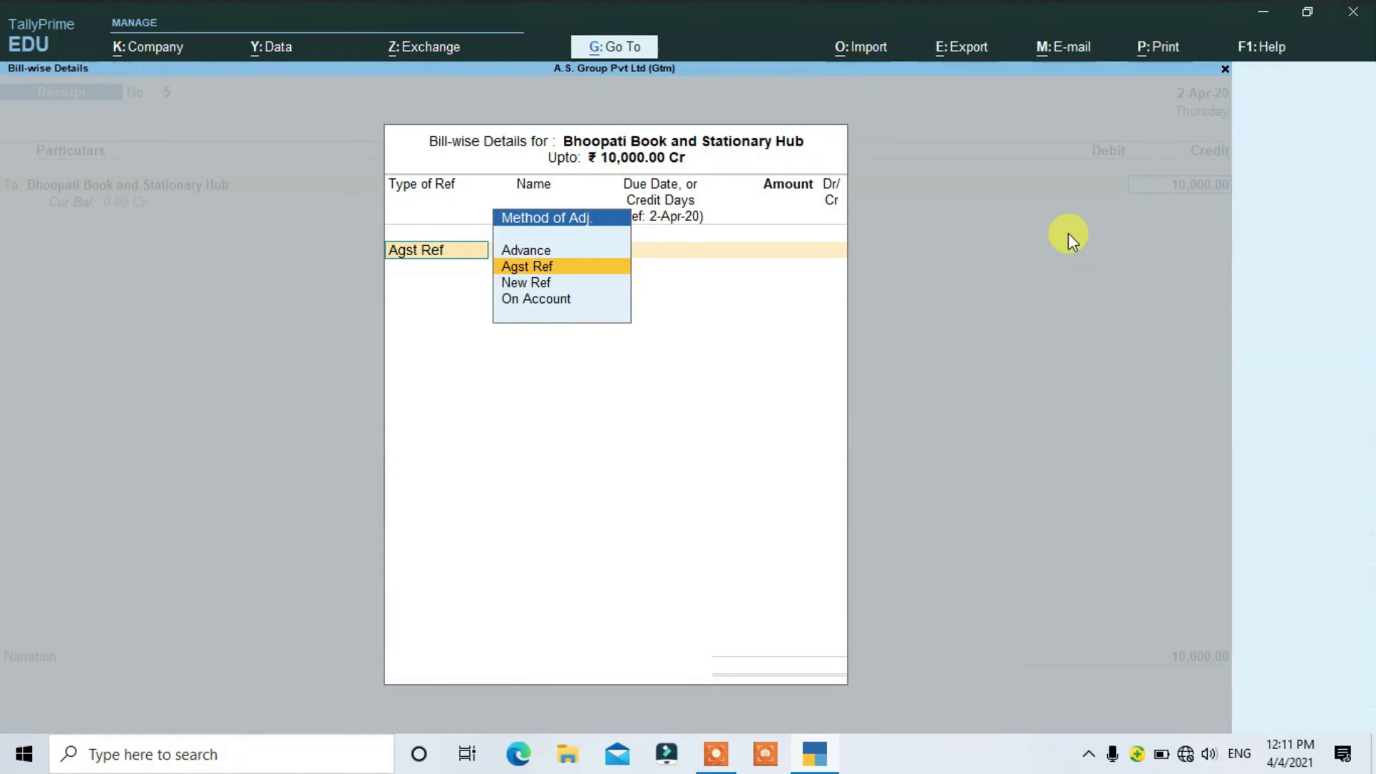
{"action": "key", "text": "Return"}
{"action": "key", "text": "Return"}
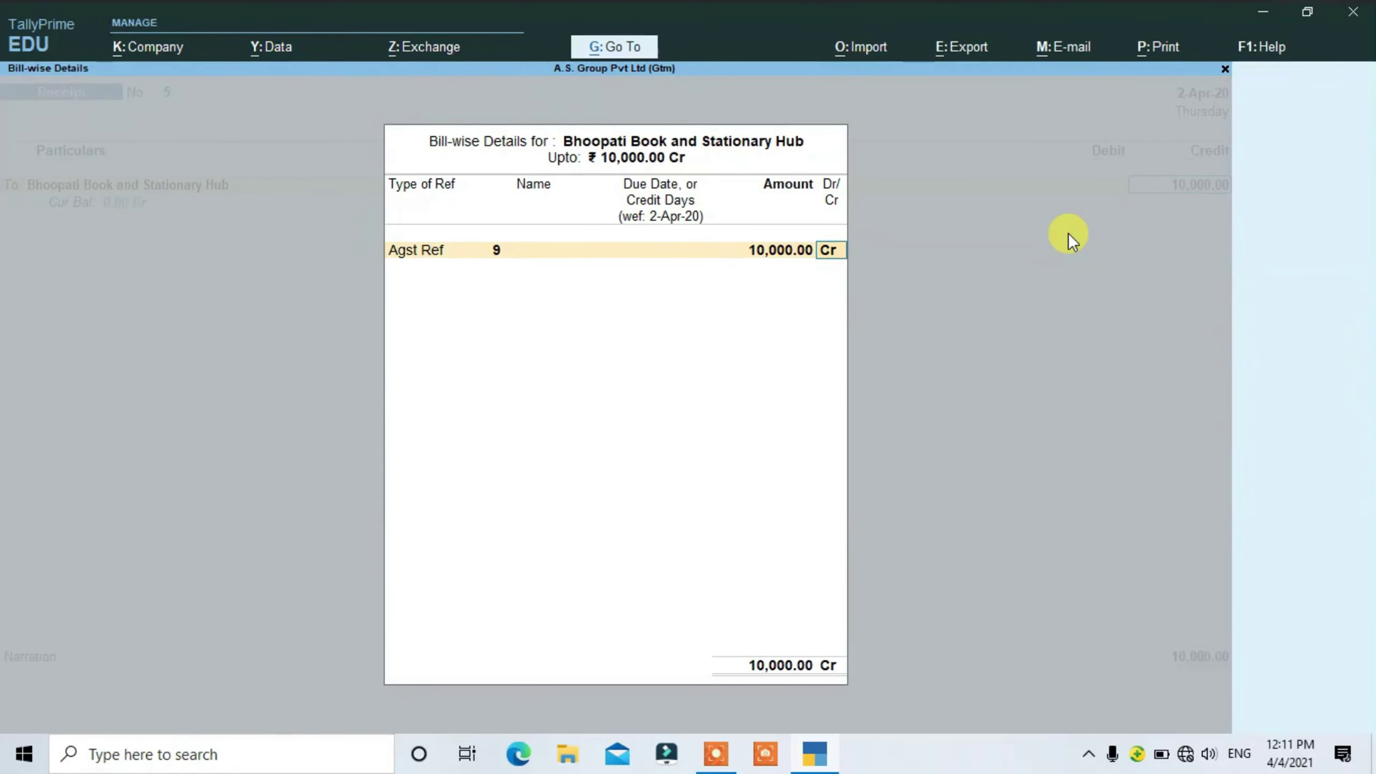
{"action": "key", "text": "Return"}
Debit the Cash ledger with 10,000 and save the second receipt voucher.
{"action": "type", "text": "C"}
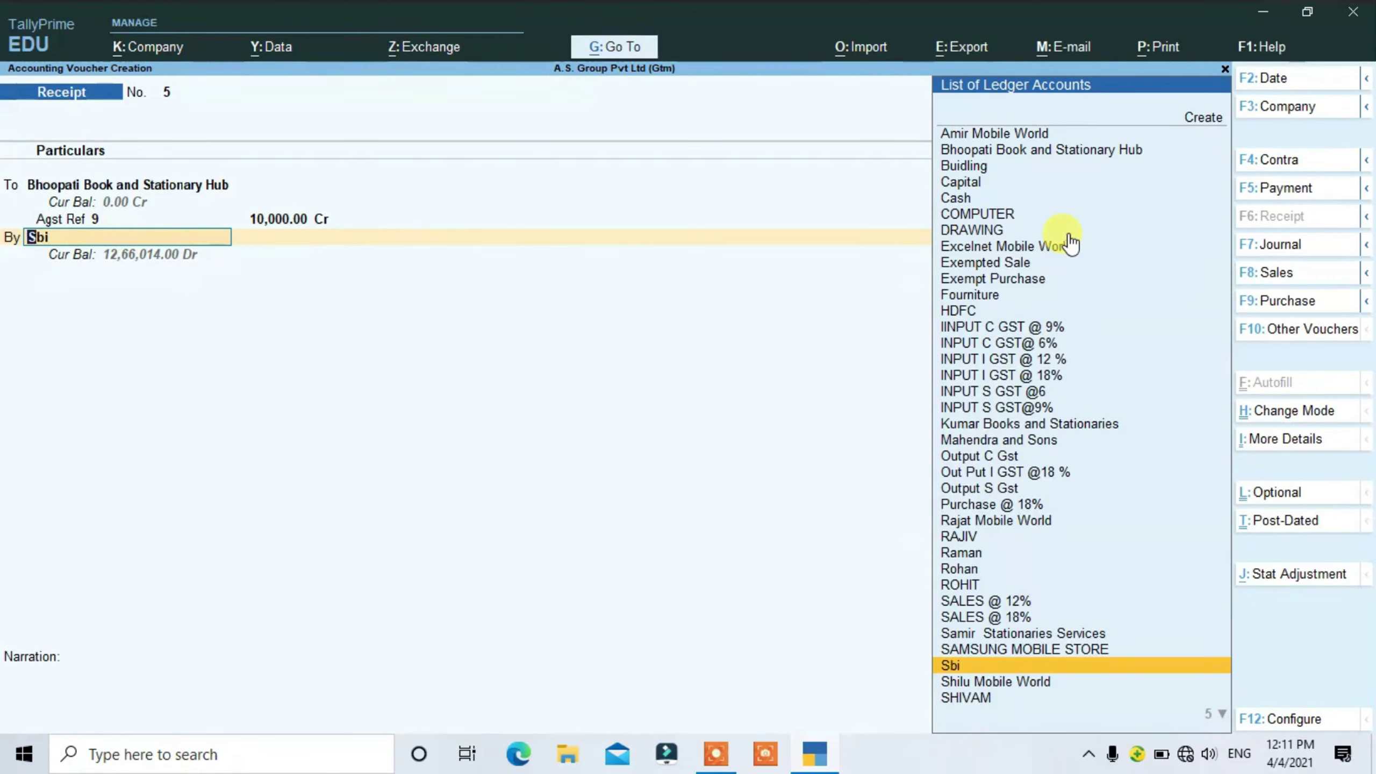
{"action": "key", "text": "Down"}
{"action": "key", "text": "Return"}
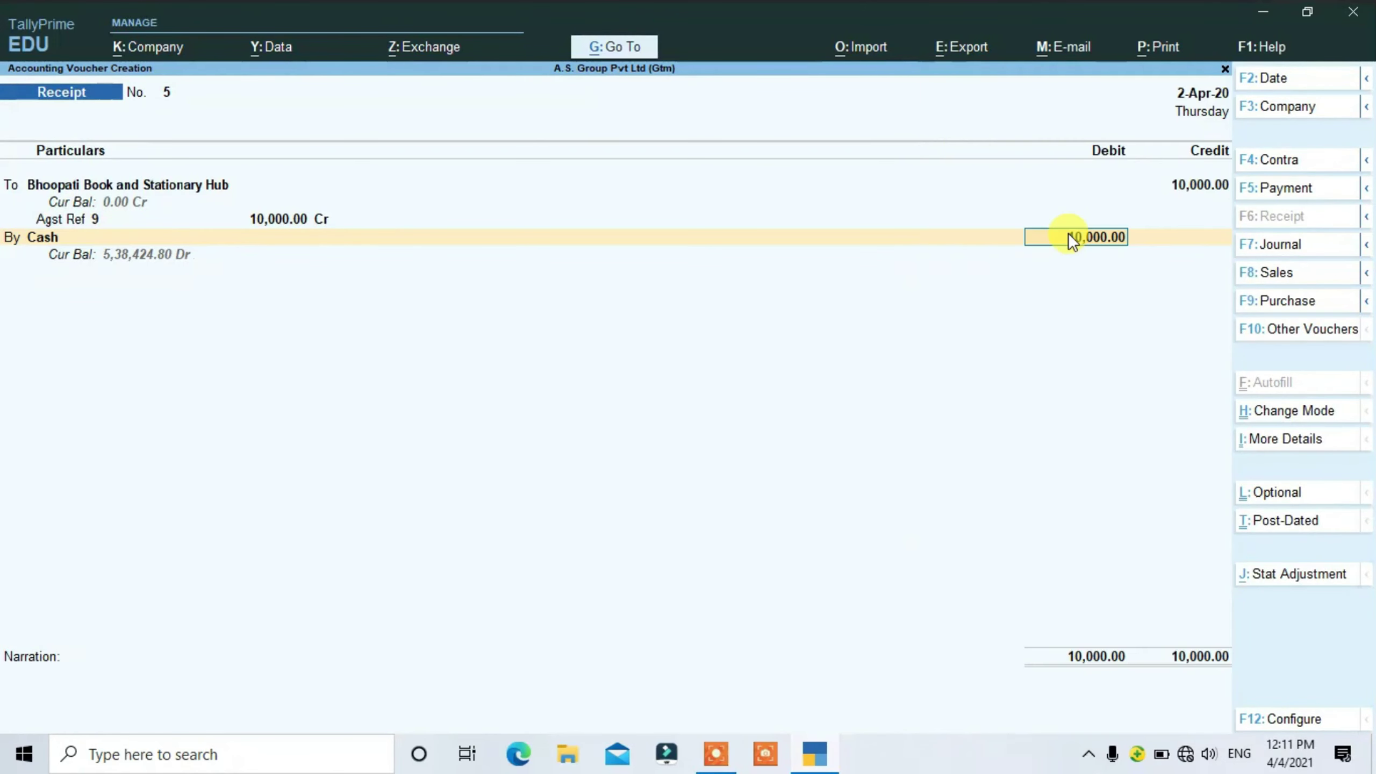
{"action": "key", "text": "Return"}
{"action": "key", "text": "Return"}
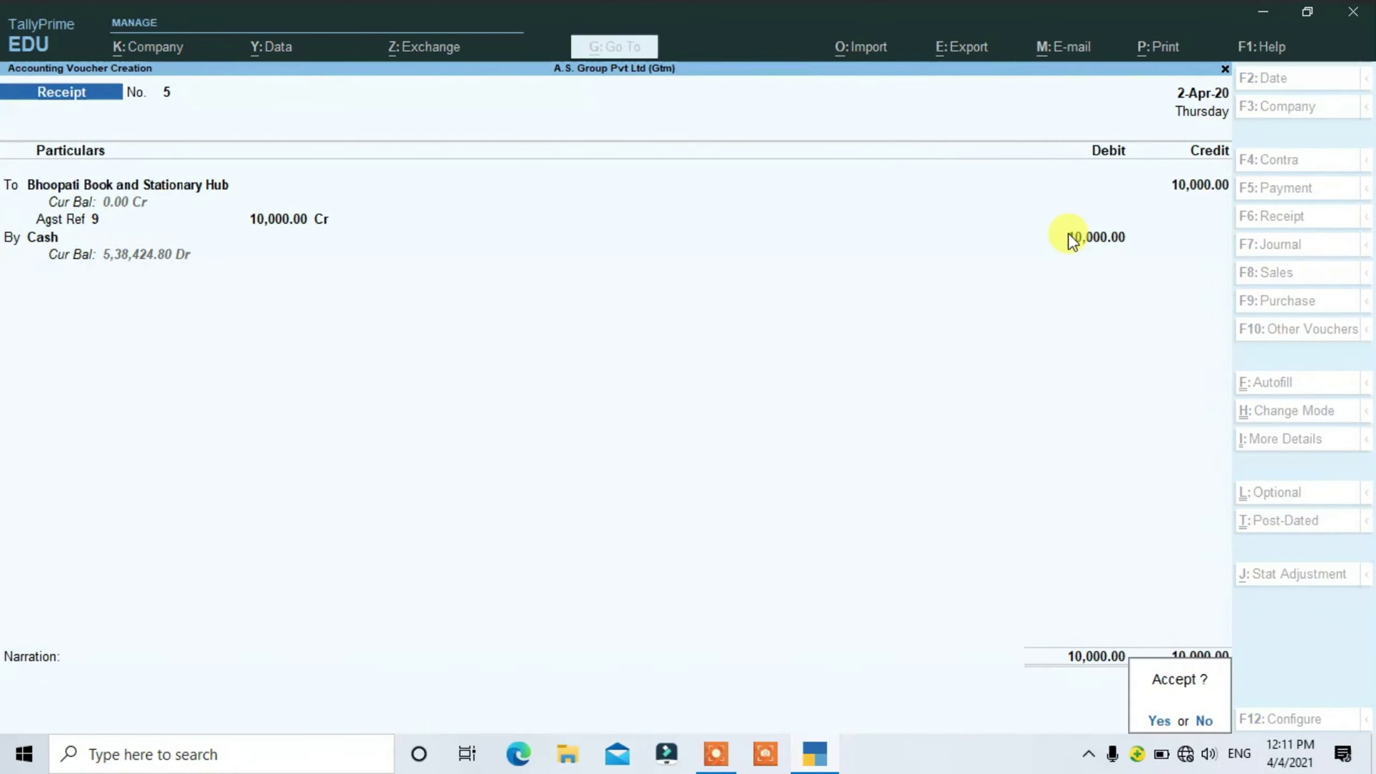
{"action": "key", "text": "Return"}
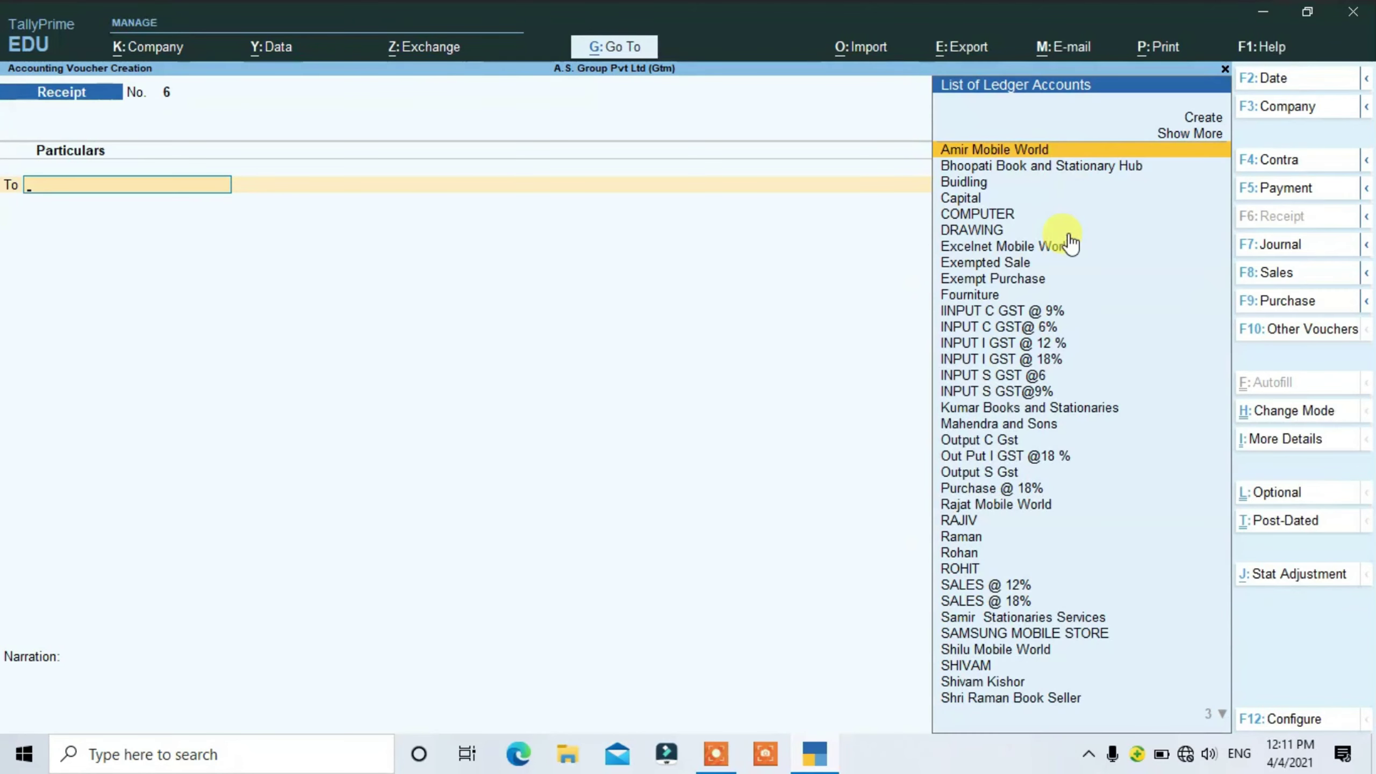
Exit voucher entry and reopen the Bills Receivable report to check the remaining pending bills.
{"action": "key", "text": "Escape"}
{"action": "key", "text": "Return"}
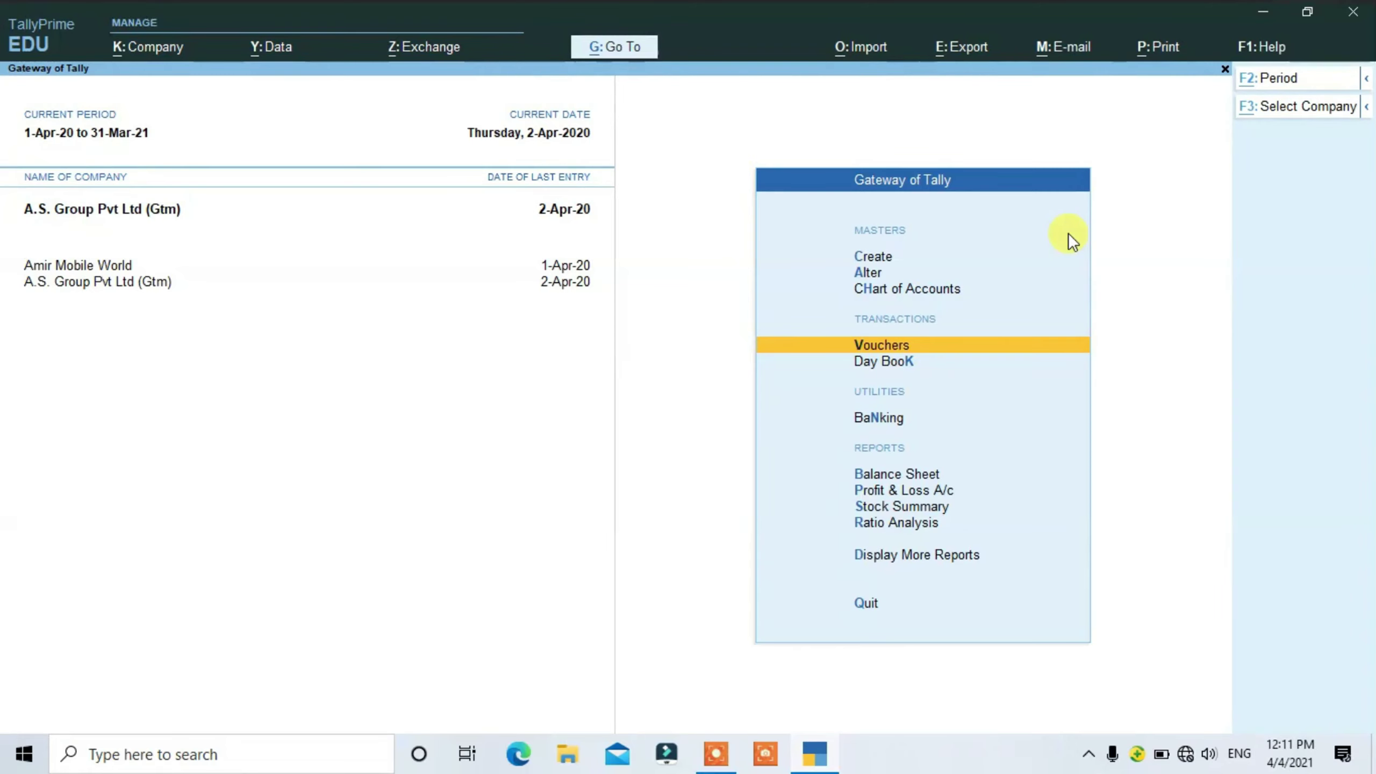
{"action": "key", "text": "alt+g"}
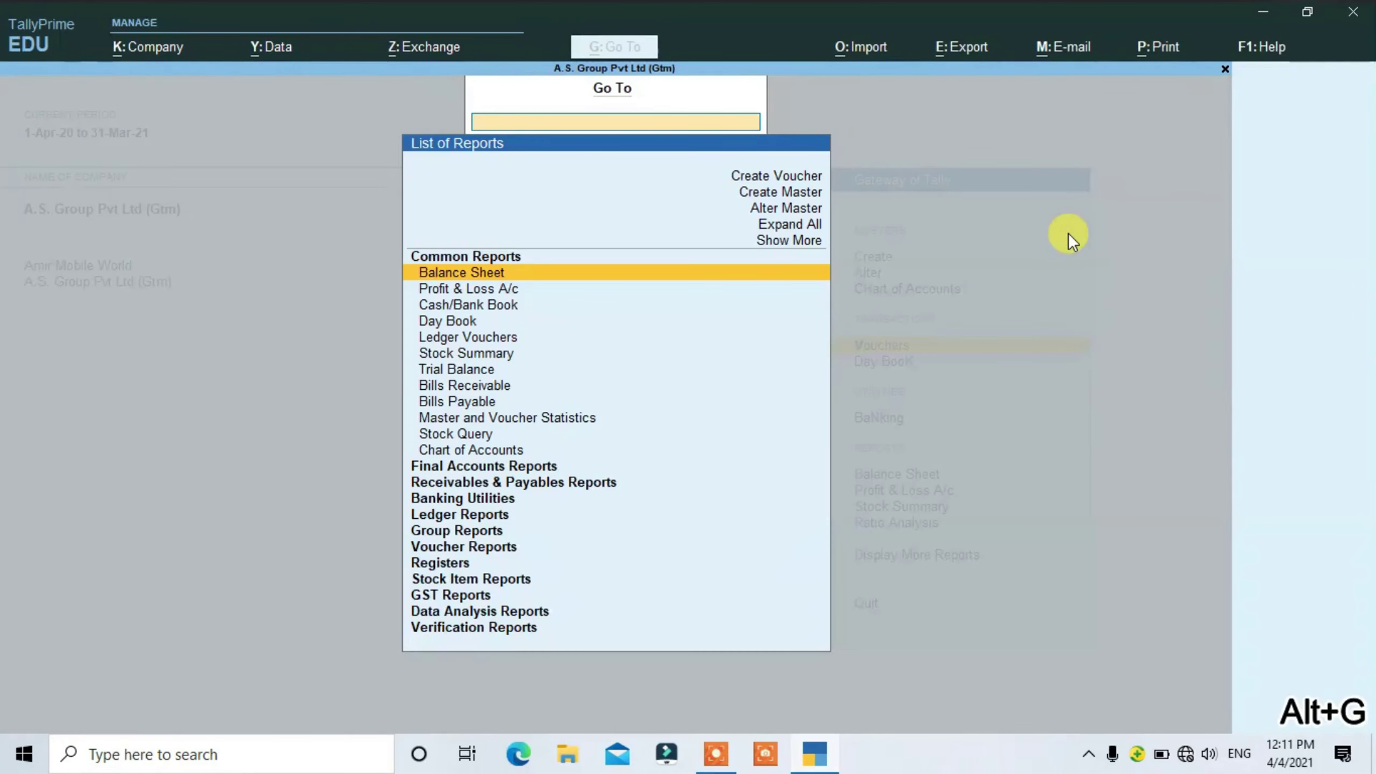
{"action": "type", "text": "Bill"}
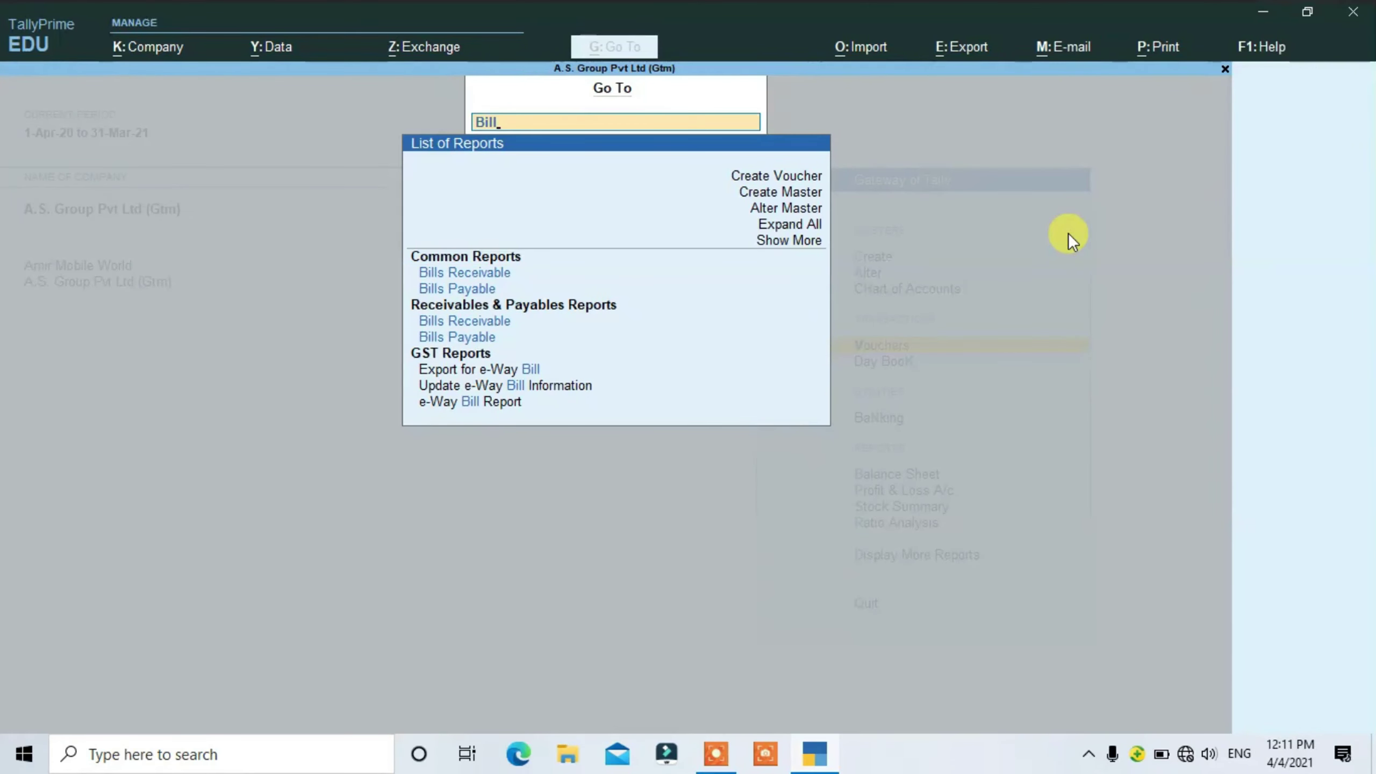
{"action": "key", "text": "Return"}
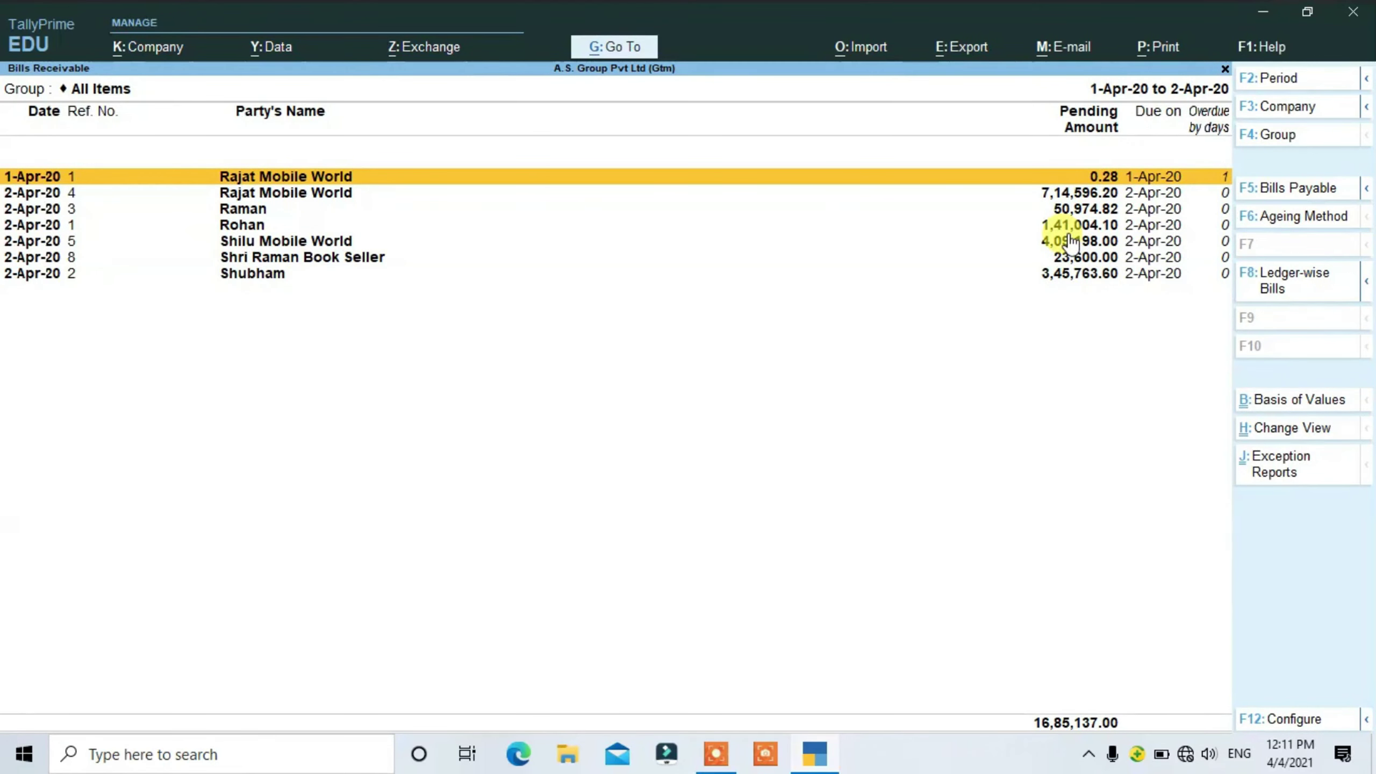